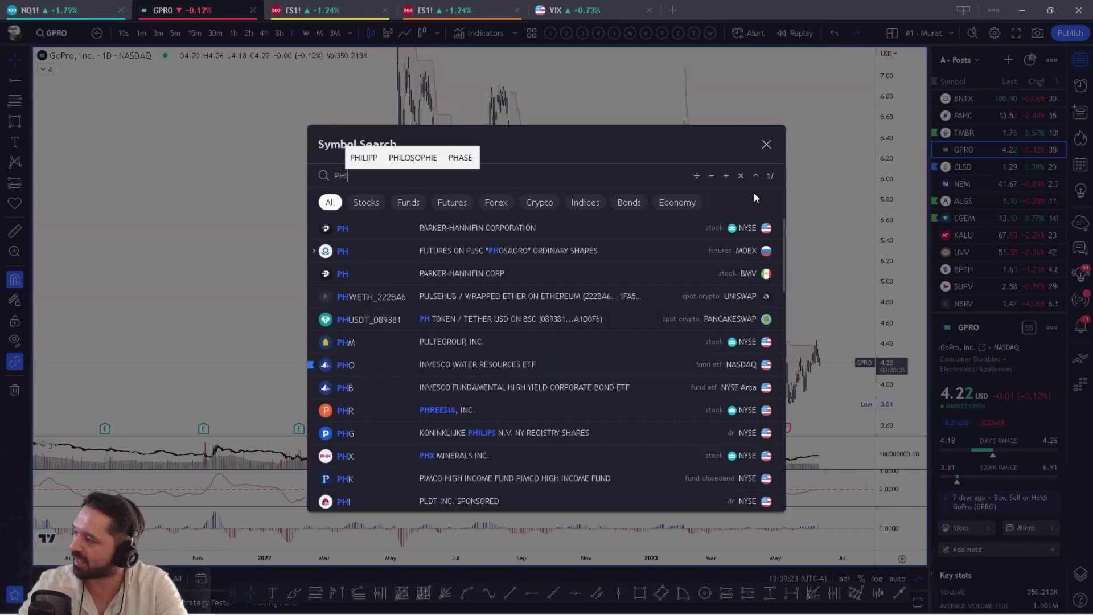
Load the Euronext Amsterdam listing of KON.PHILIPS N.V. (PHIA) in the chart and review its daily price history.
key(Down)
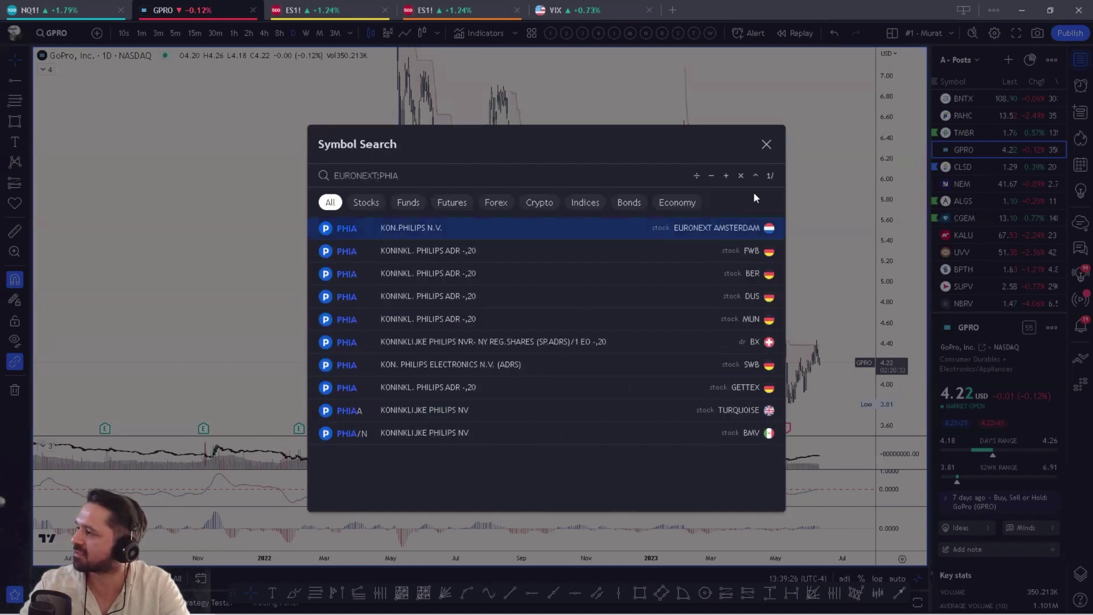
key(Return)
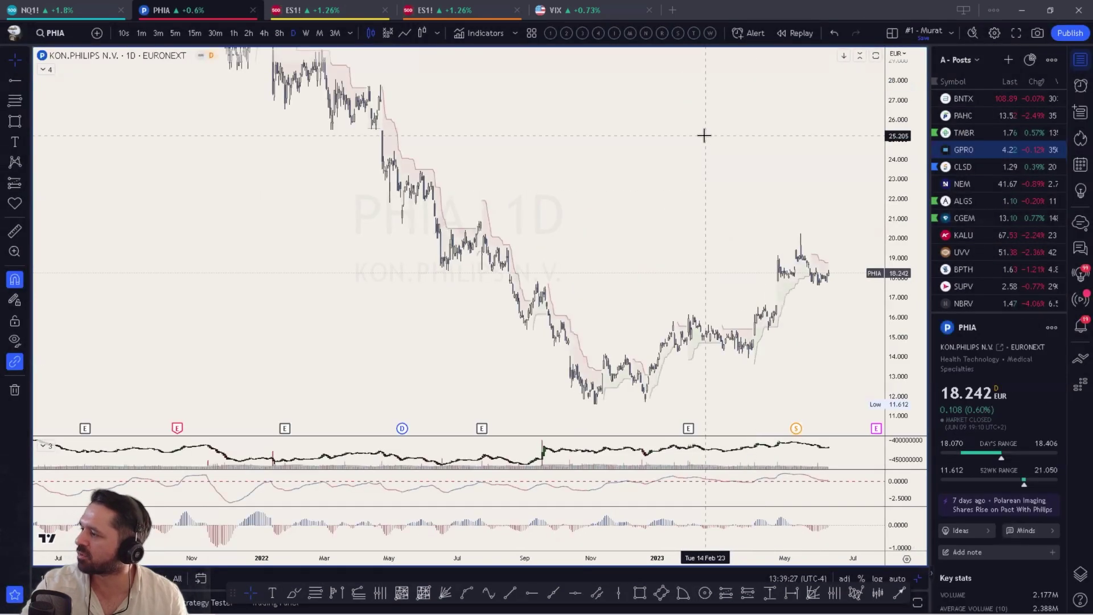
scroll(704, 135, up, 4)
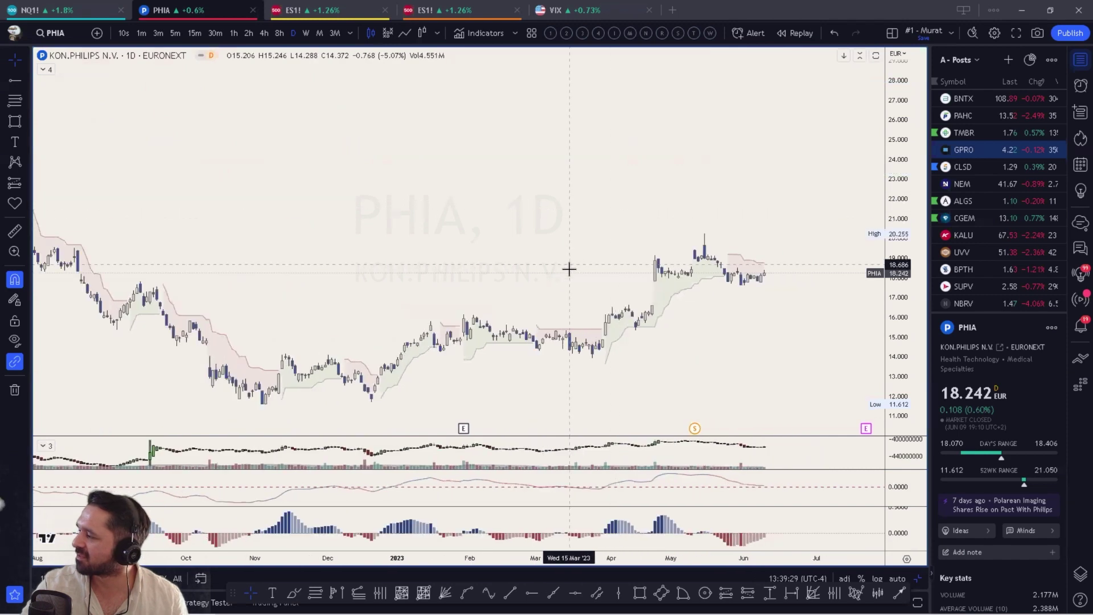
scroll(568, 266, up, 2)
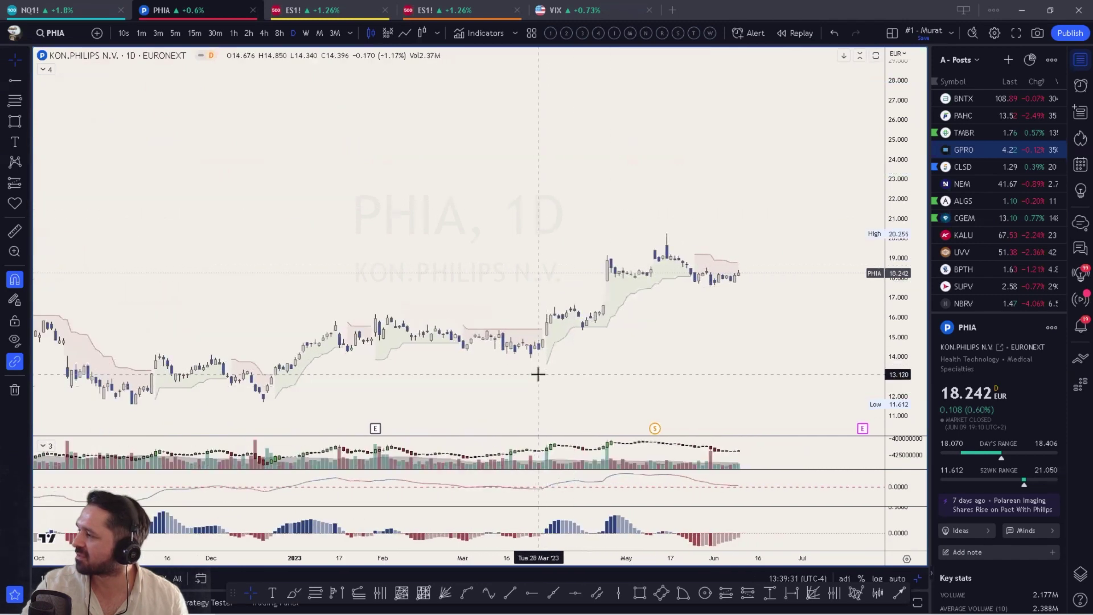
scroll(538, 374, down, 1)
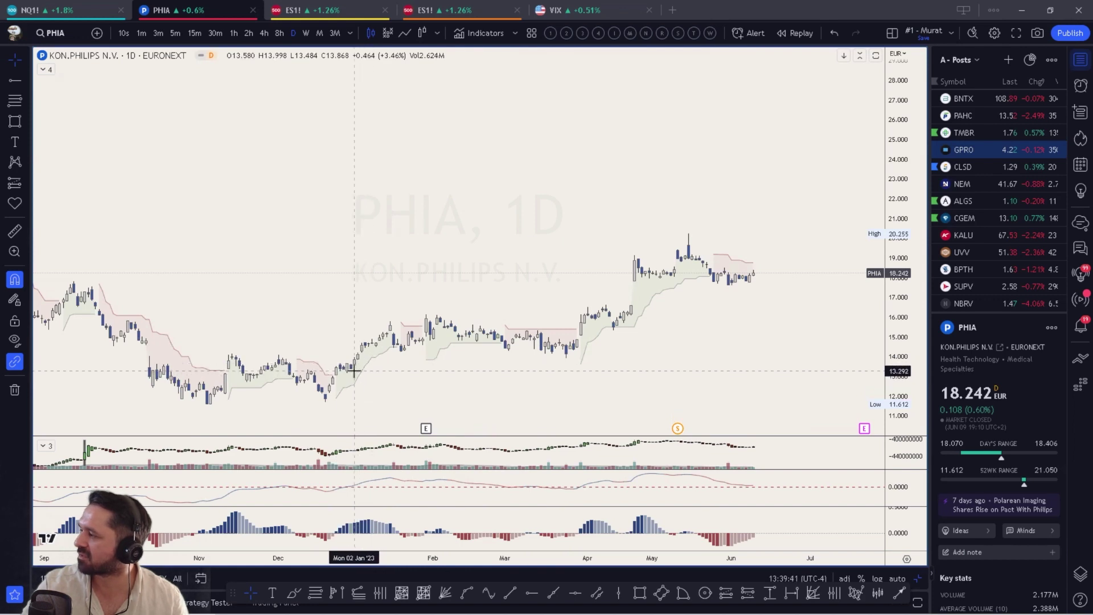
scroll(519, 353, down, 5)
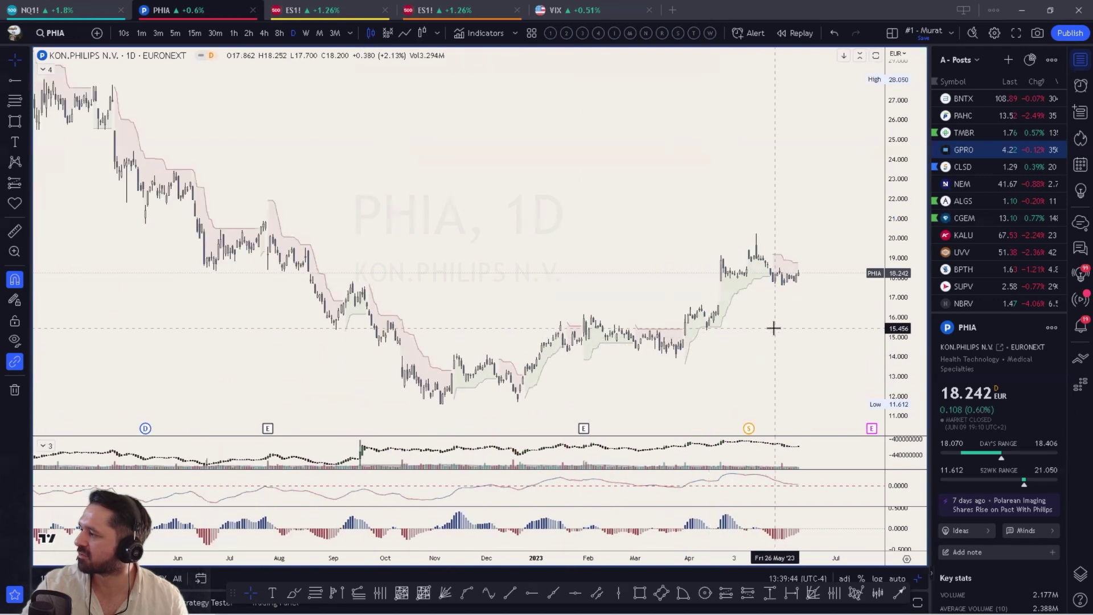
scroll(773, 328, down, 2)
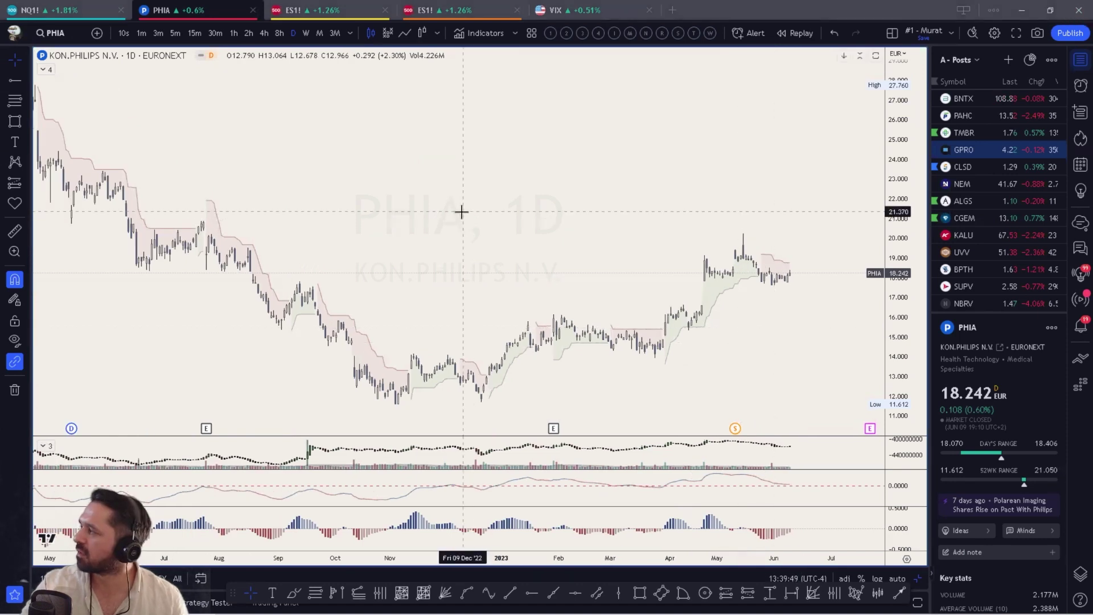
scroll(674, 251, down, 5)
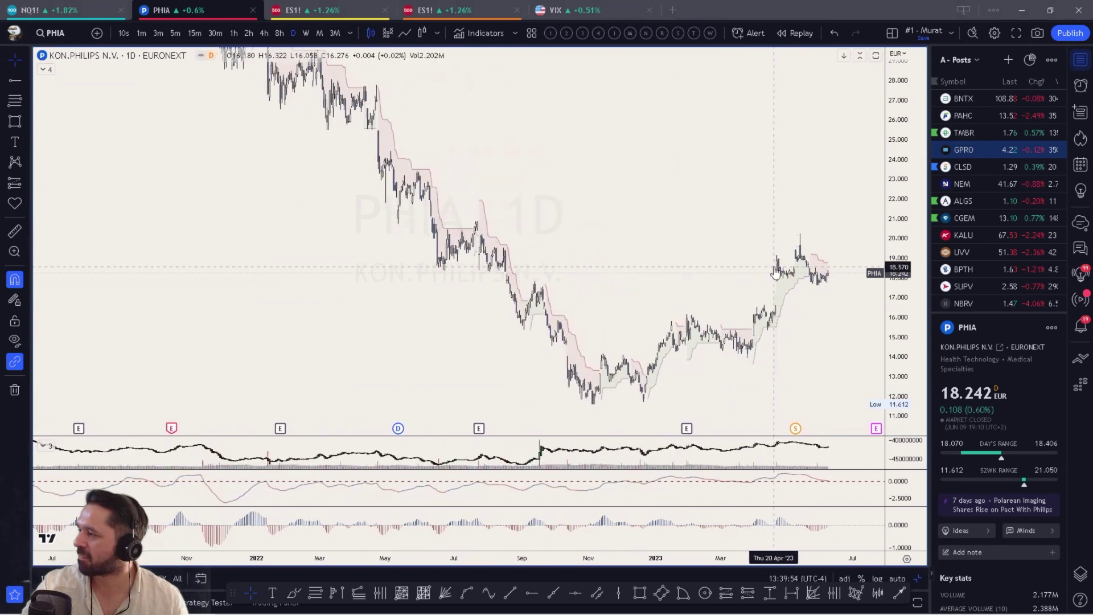
Draw a Fib Retracement from the 20 Dec 2022 low at 11.700 to the 14 Nov 2022 high at 14.172.
scroll(711, 370, up, 5)
key(alt+f)
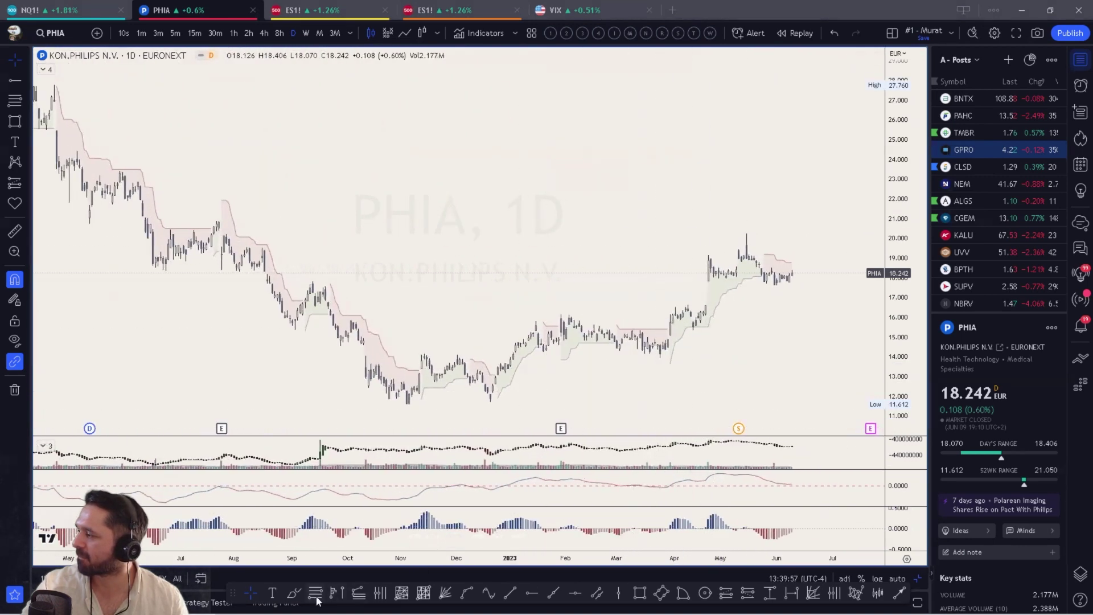
click(490, 405)
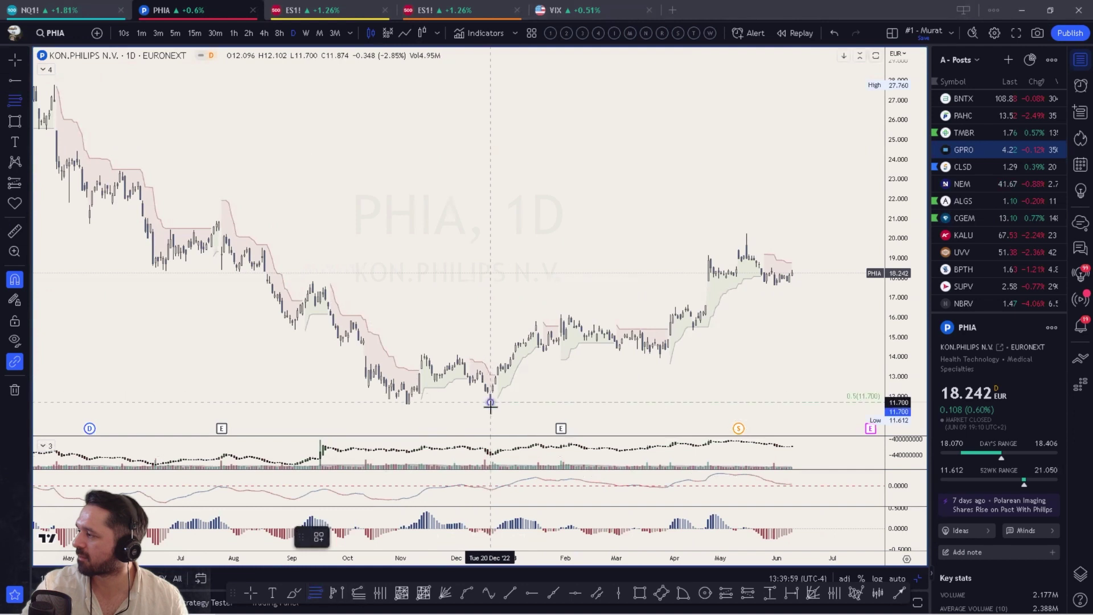
click(424, 345)
Open the Fib Retracement's settings, turn on Reverse, and move the dialog aside to uncover the drawing.
double_click(463, 381)
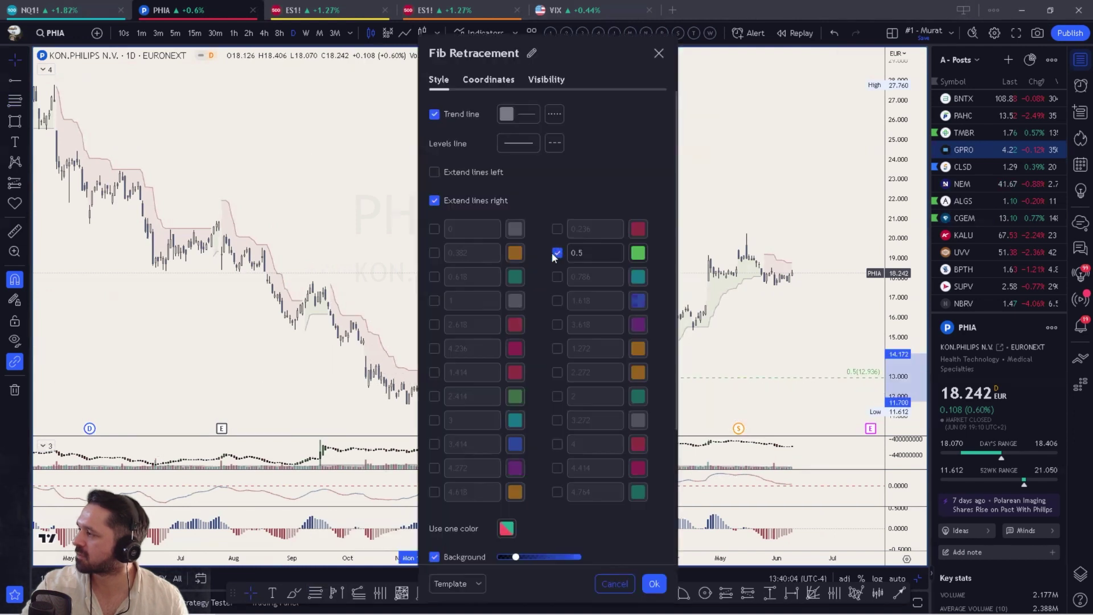
scroll(465, 404, down, 3)
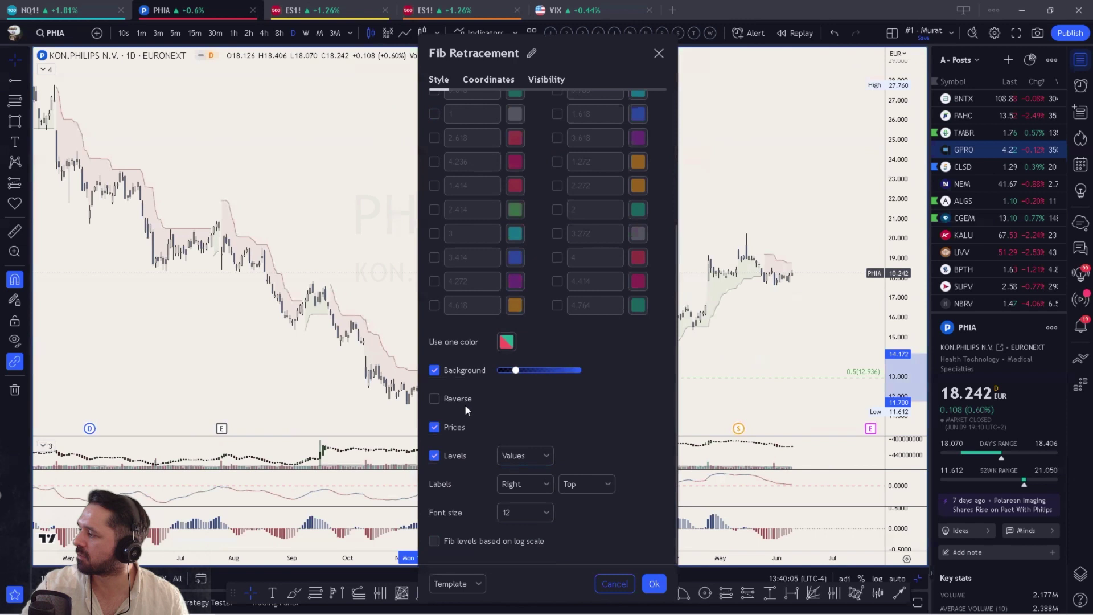
click(435, 399)
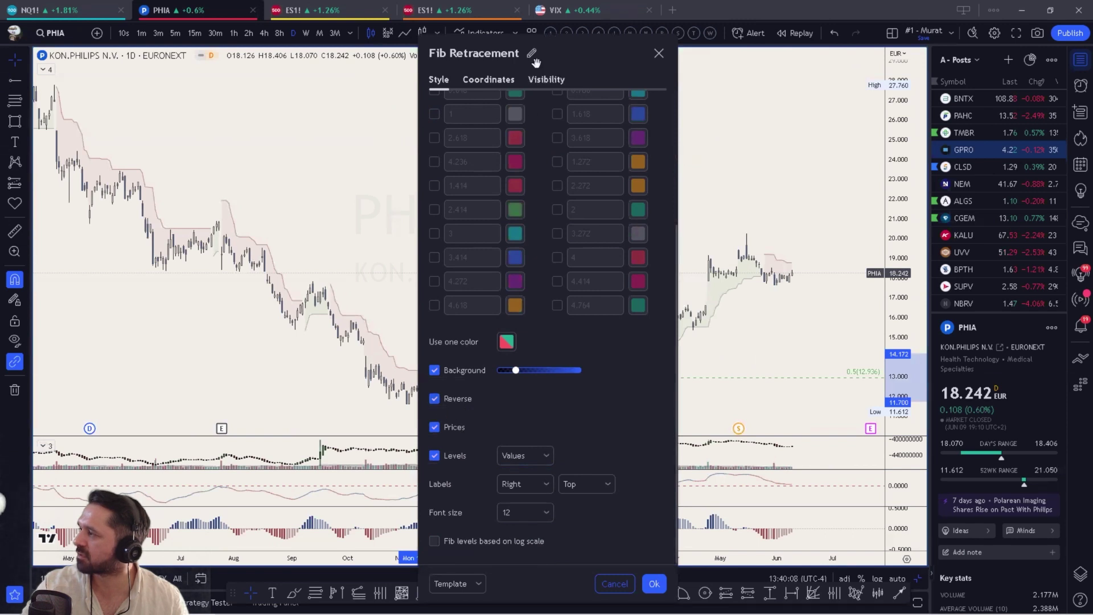
drag(534, 66, 798, 79)
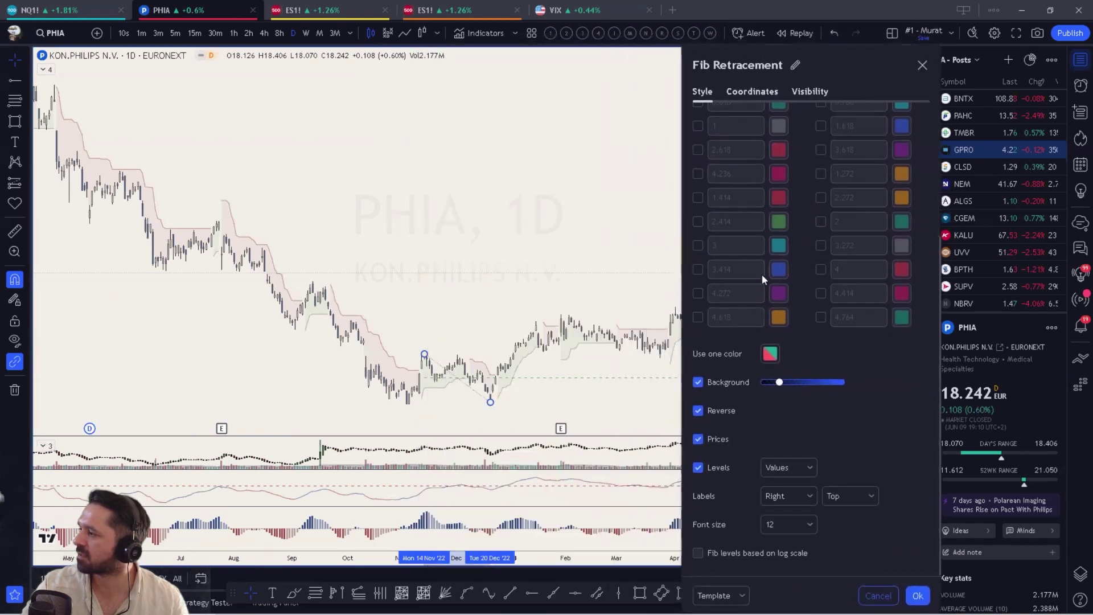
Enable two more retracement levels, set them to 4.667 and 2.618, and apply the settings.
click(699, 150)
drag(710, 151, 835, 69)
text(4.667)
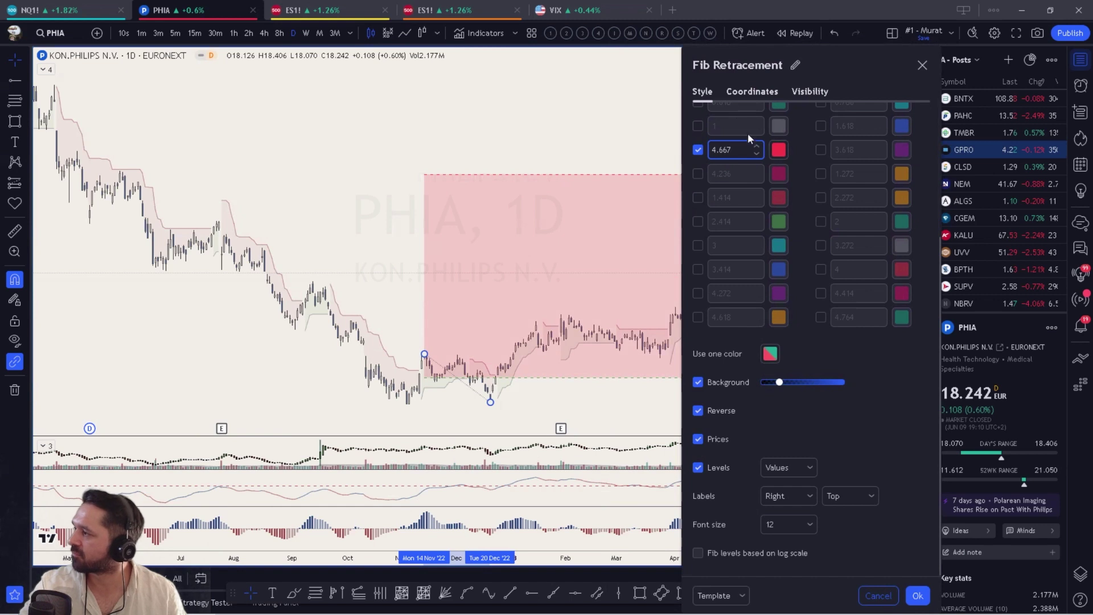
click(715, 120)
text(2.618)
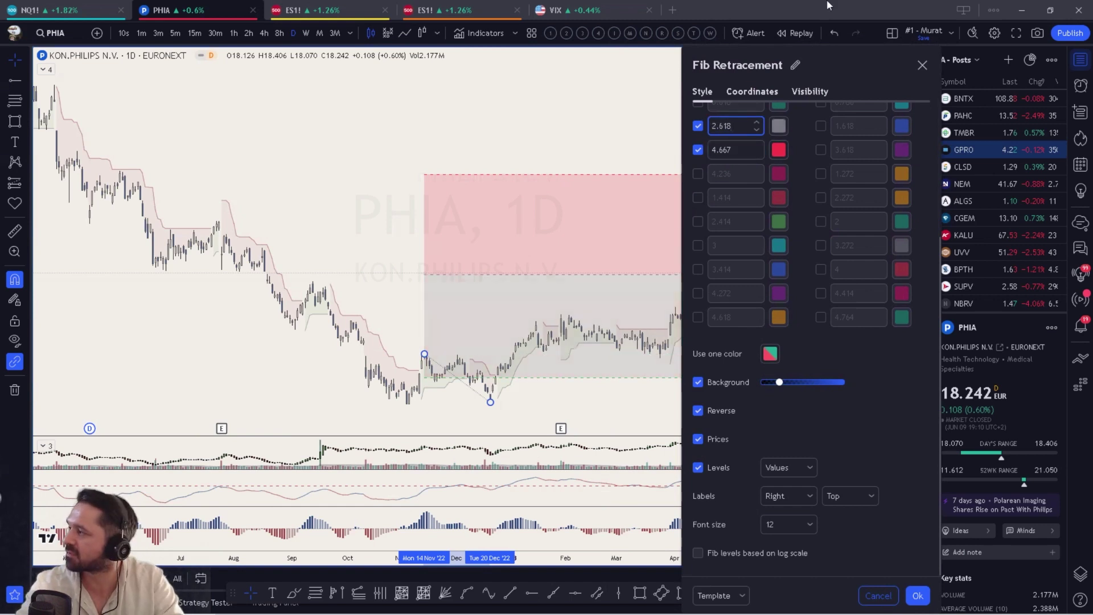
key(Return)
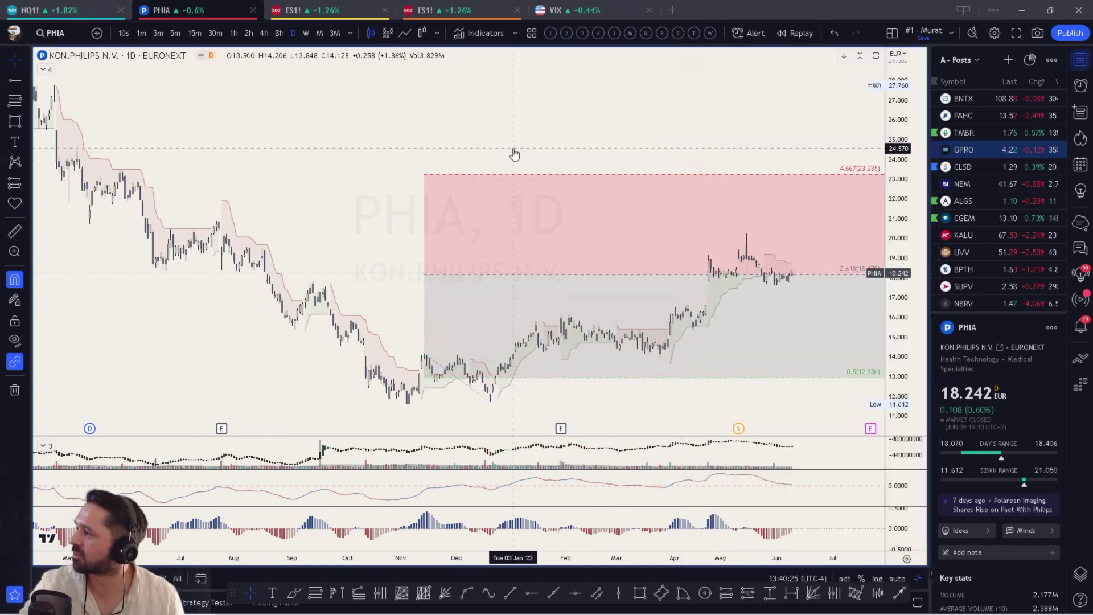
Examine PHIA's daily price action against the 0.5, 2.618 and 4.667 levels, with the price scale auto-fitted.
drag(664, 154, 521, 116)
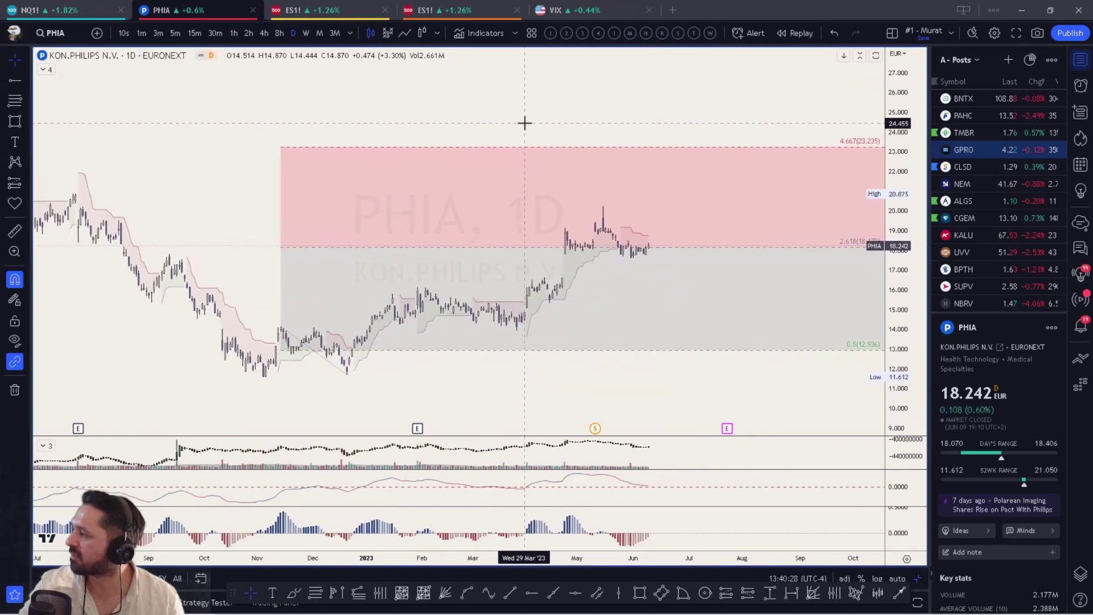
scroll(513, 203, down, 1)
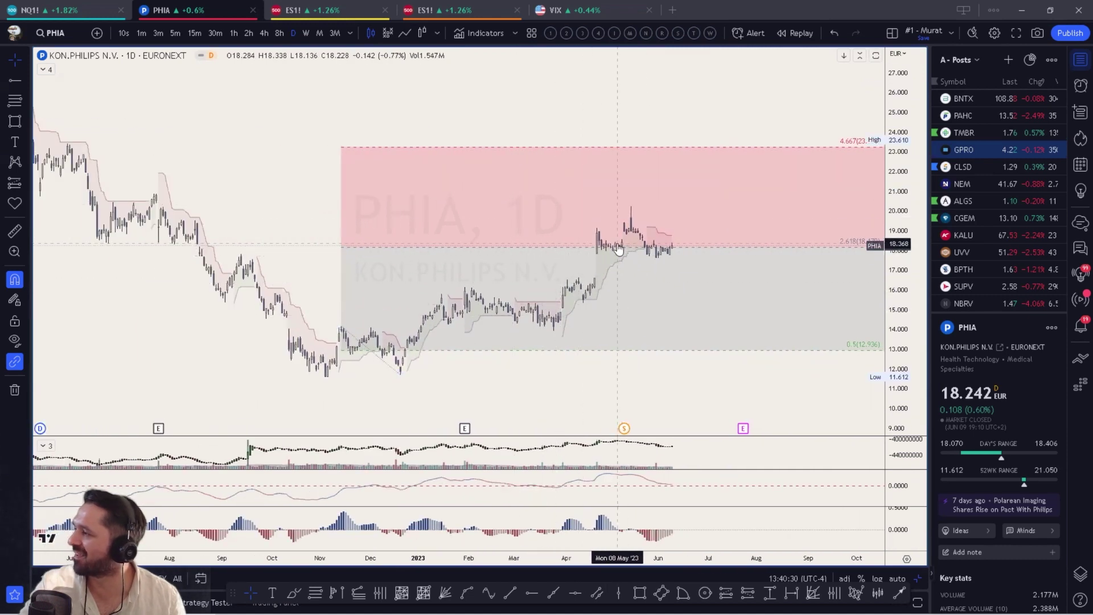
click(687, 251)
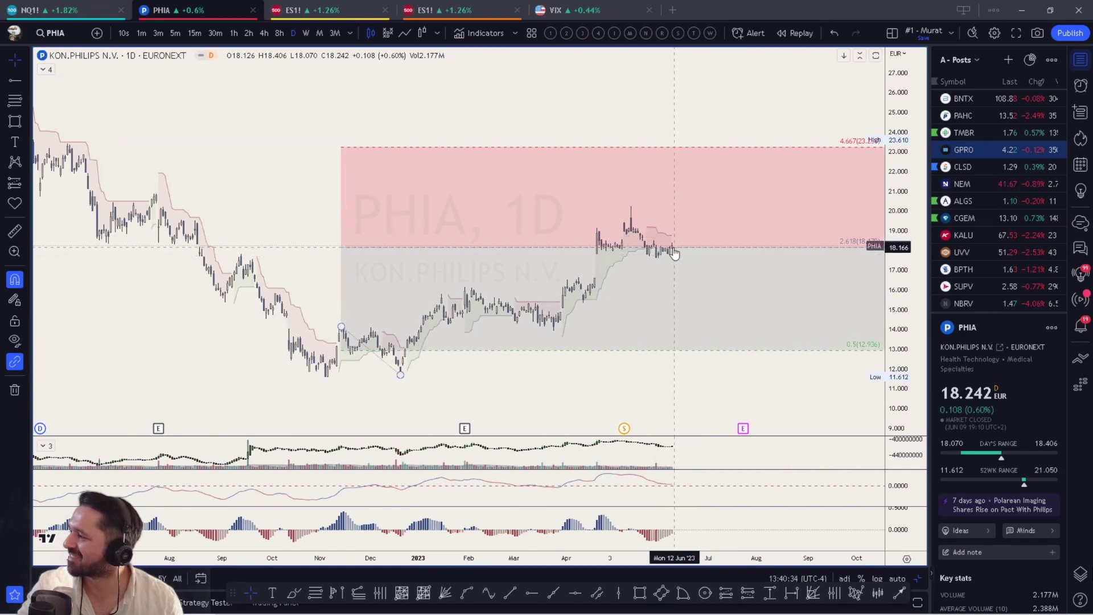
click(668, 287)
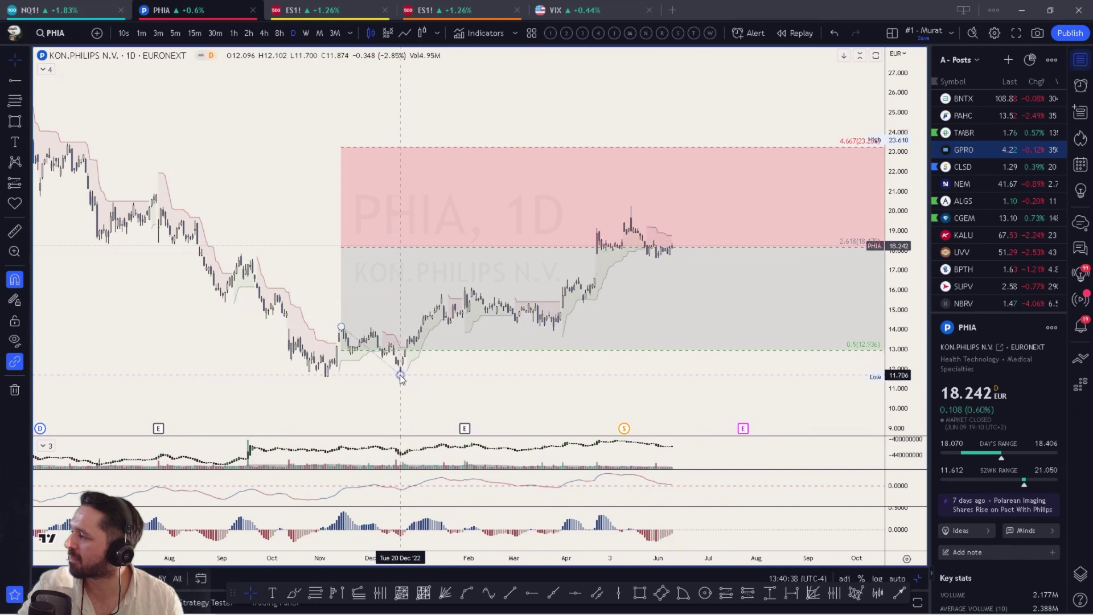
drag(441, 377, 584, 322)
scroll(570, 344, up, 3)
drag(490, 343, 492, 348)
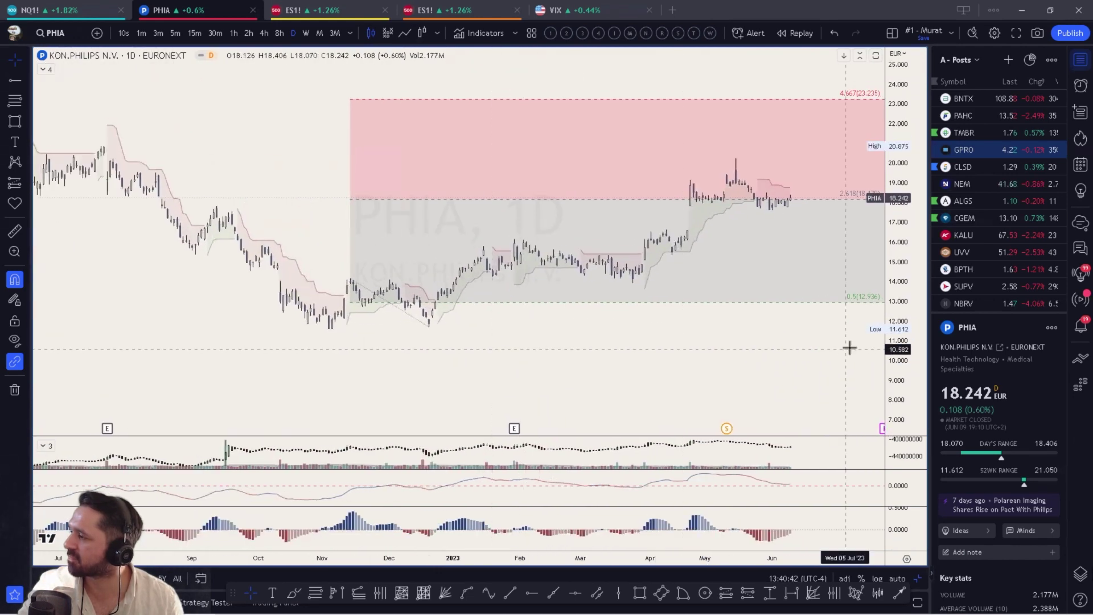
double_click(911, 335)
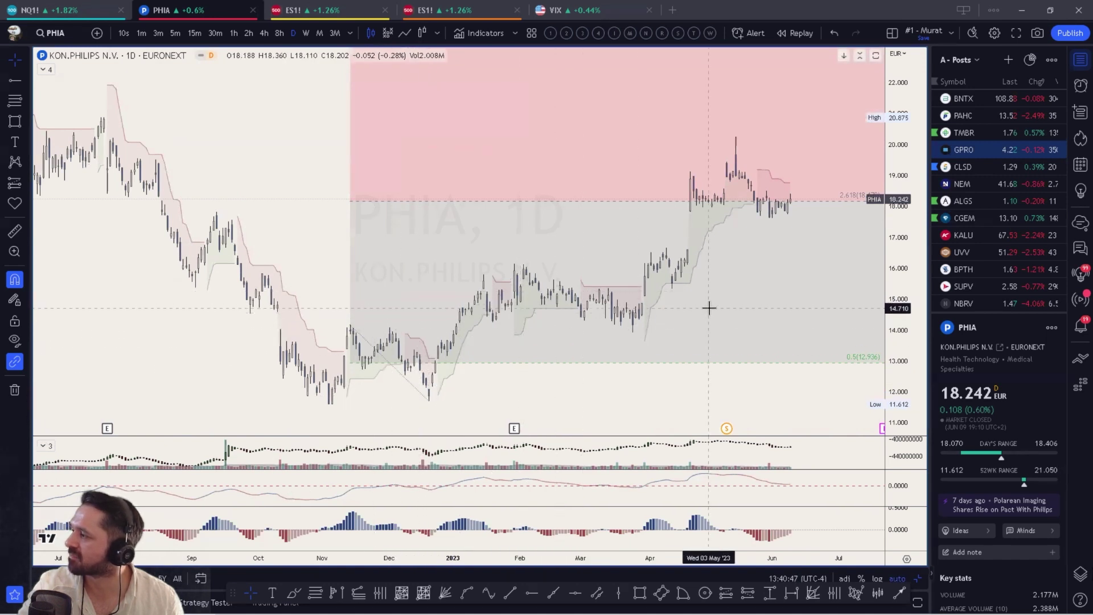
drag(739, 370, 639, 391)
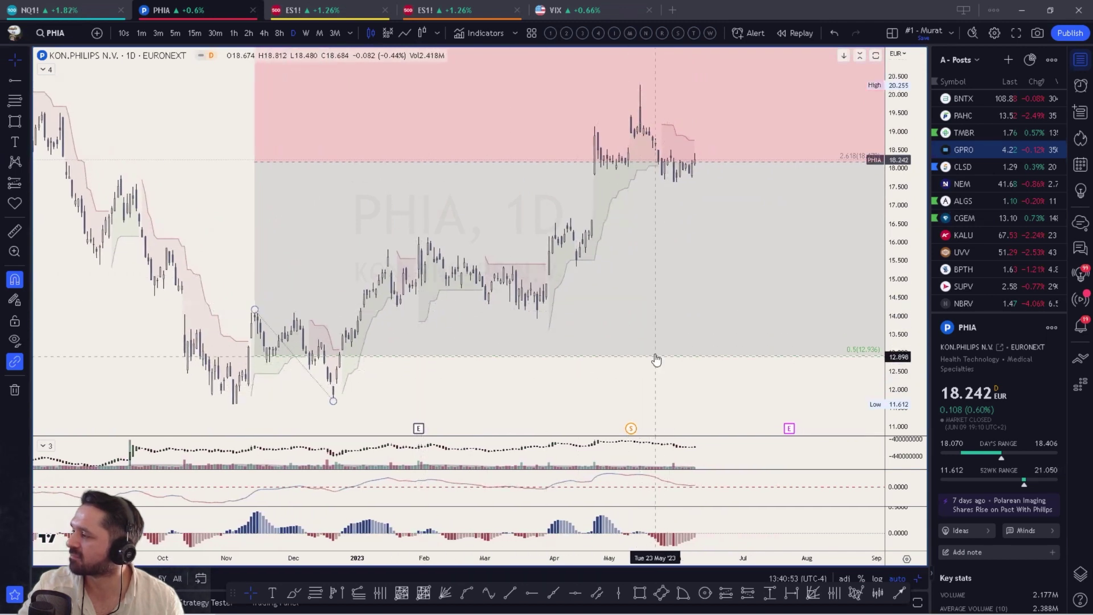
scroll(666, 323, down, 2)
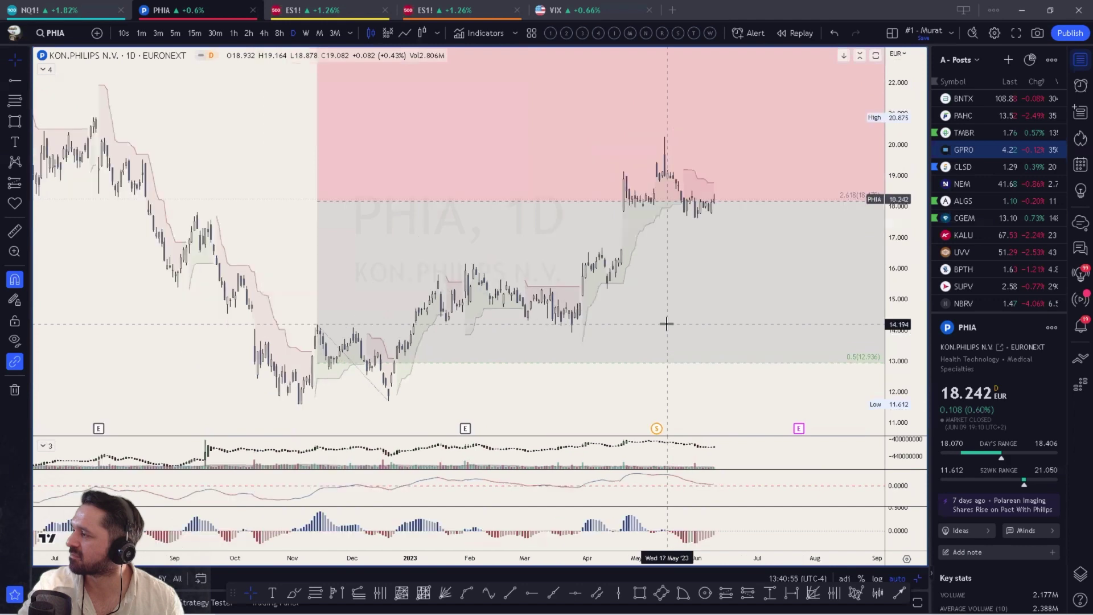
scroll(666, 323, down, 1)
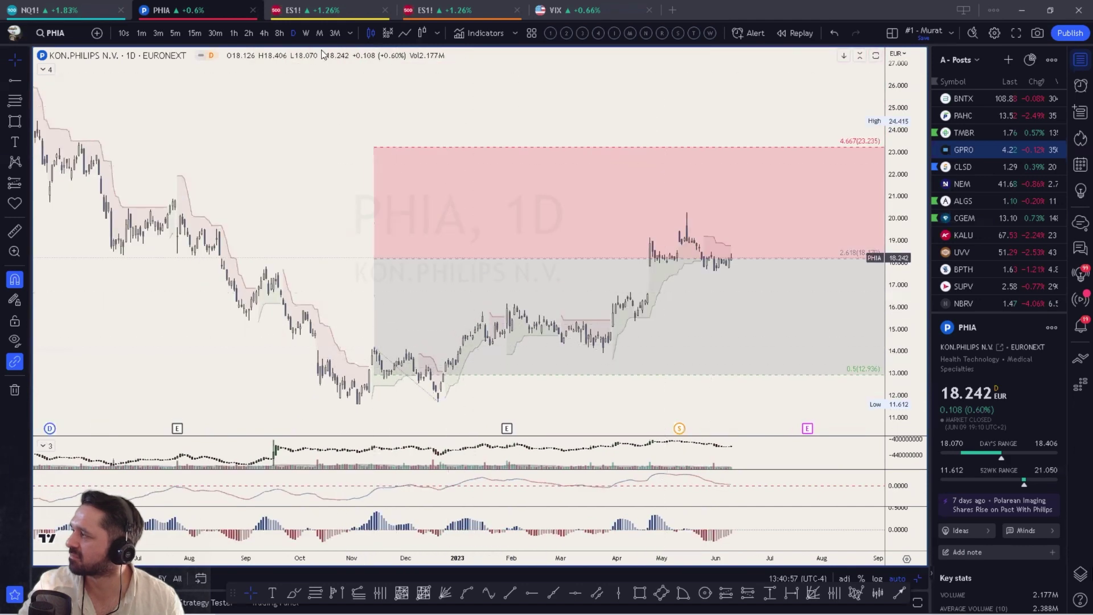
Switch the PHIA chart to the weekly timeframe and view price against the Fib levels.
click(306, 33)
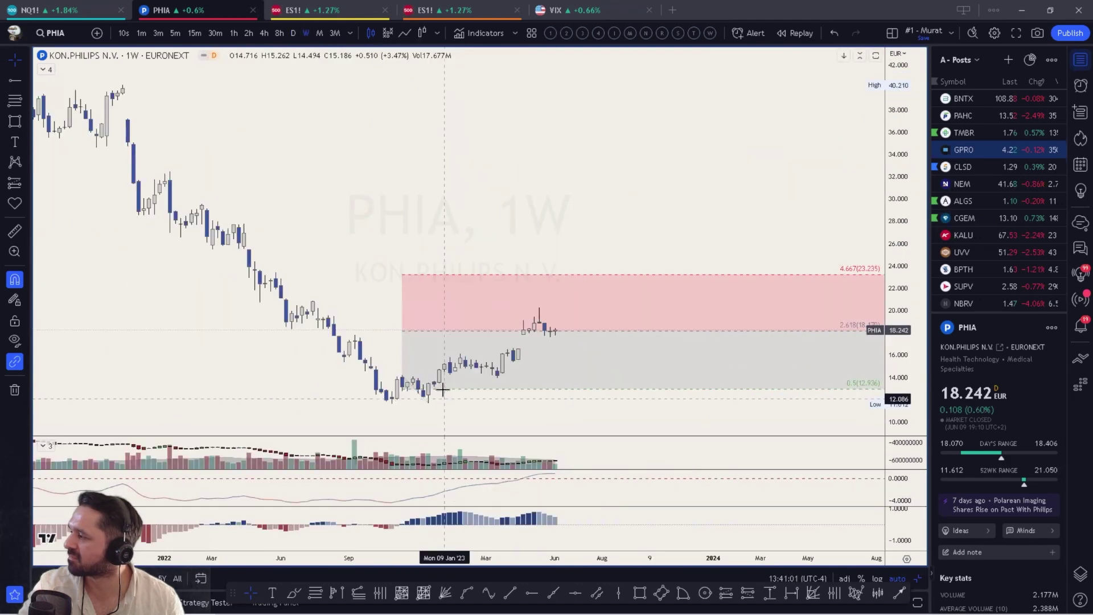
drag(539, 330, 490, 336)
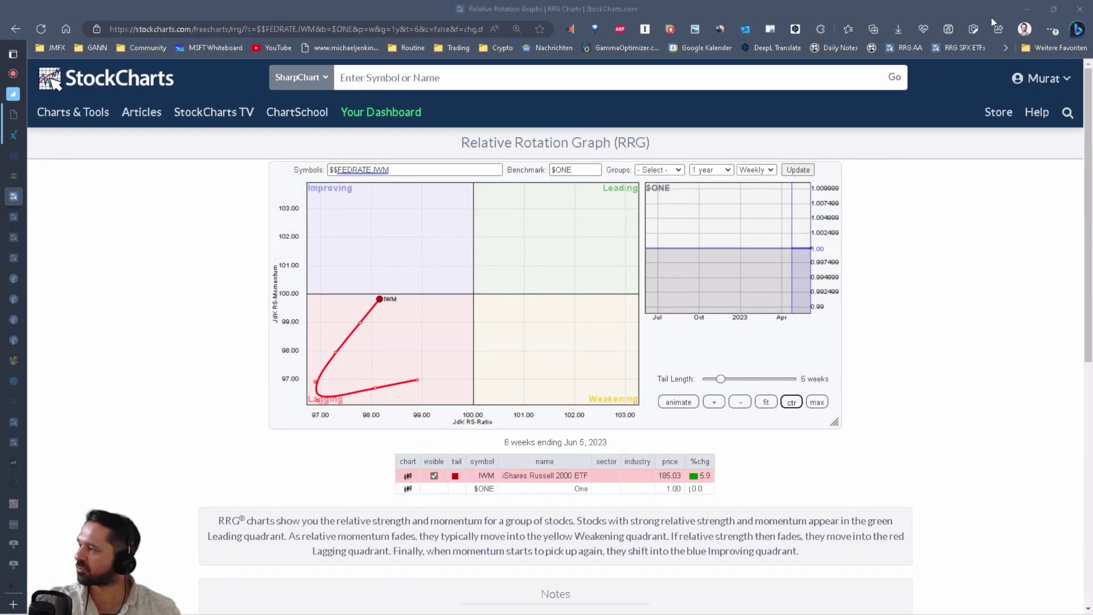
Switch to the StockCharts Relative Rotation Graph and load the S&P 500 Sector ETFs group.
click(654, 169)
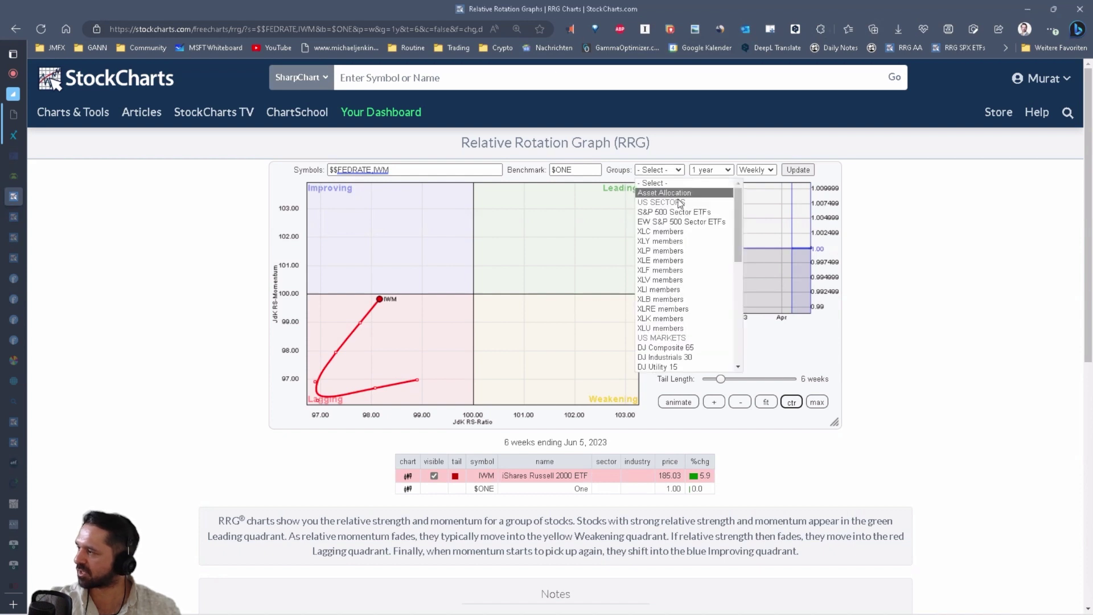
click(692, 214)
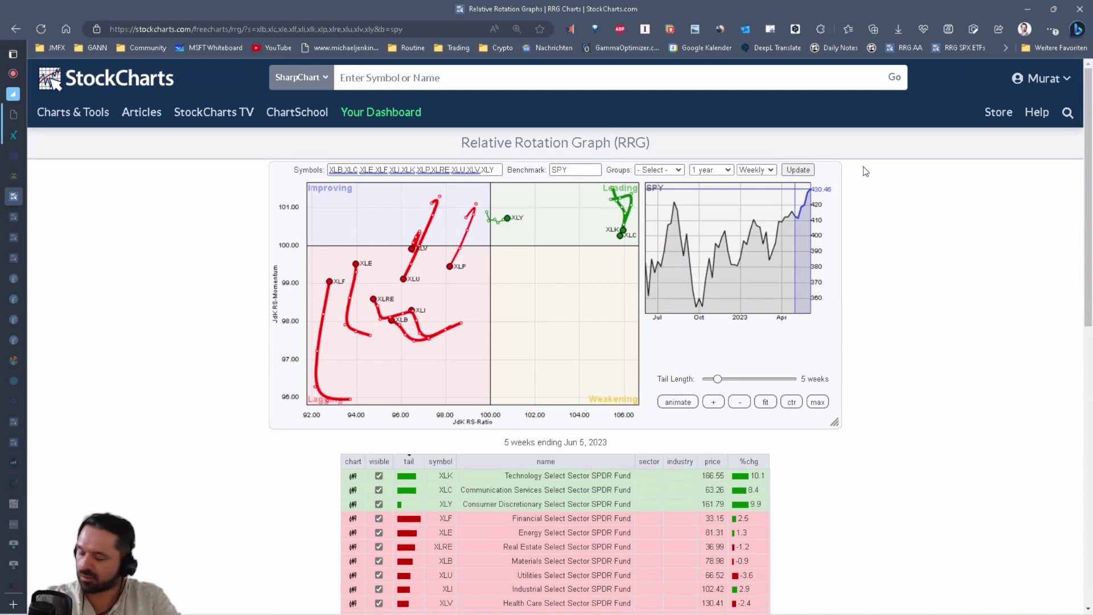
Step the sector rotation graph back and forth between the weeks ending Apr 24 and Jun 5, 2023 to compare sector movement.
key(Left)
key(Left)
key(Left)
key(Left)
key(Left)
key(Left)
key(Left)
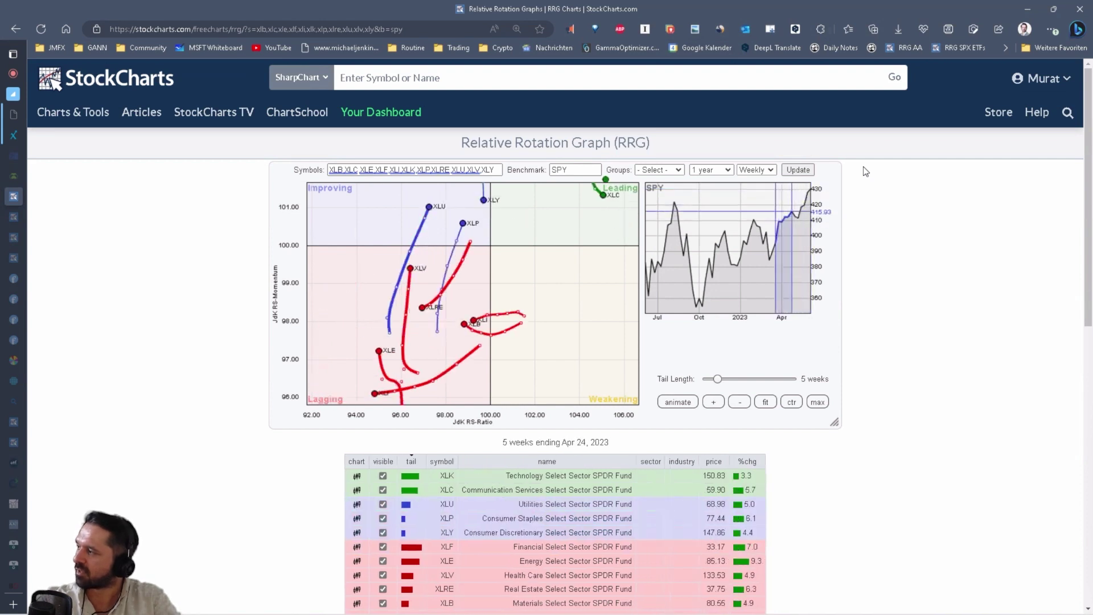
key(Right)
key(Right)
key(Right)
key(Right)
key(Right)
key(Right)
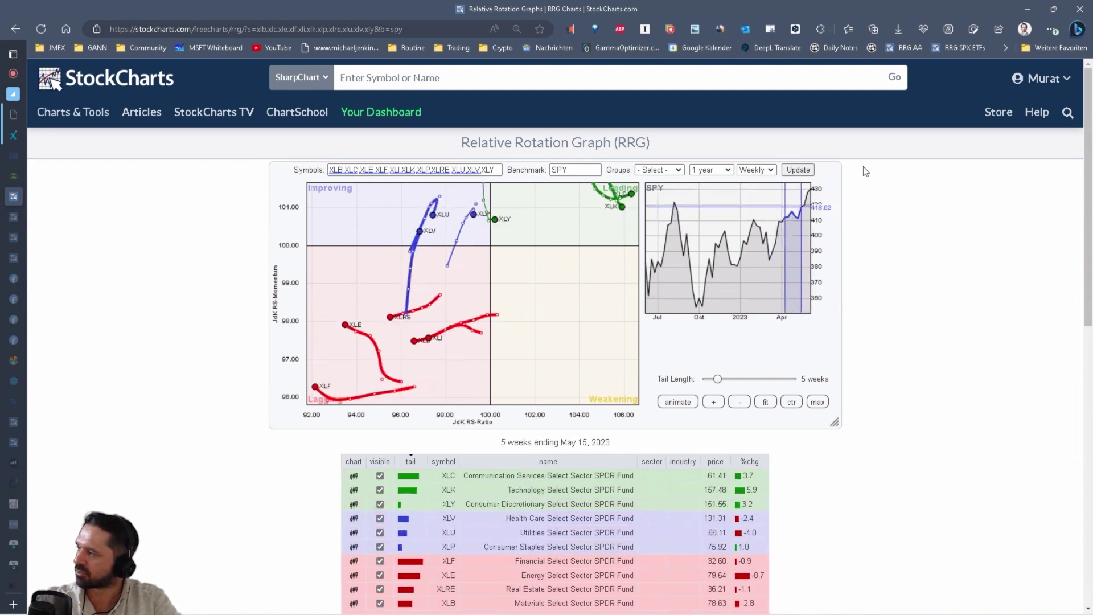
key(Right)
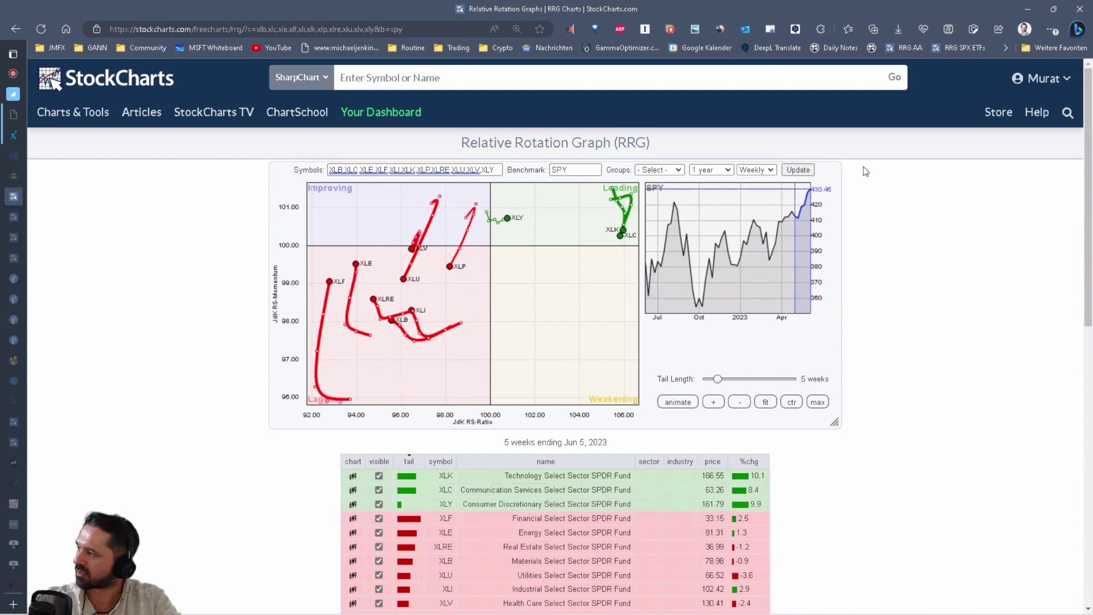
key(Left)
key(Left)
key(Left)
key(Left)
key(Left)
key(Left)
key(Left)
key(Left)
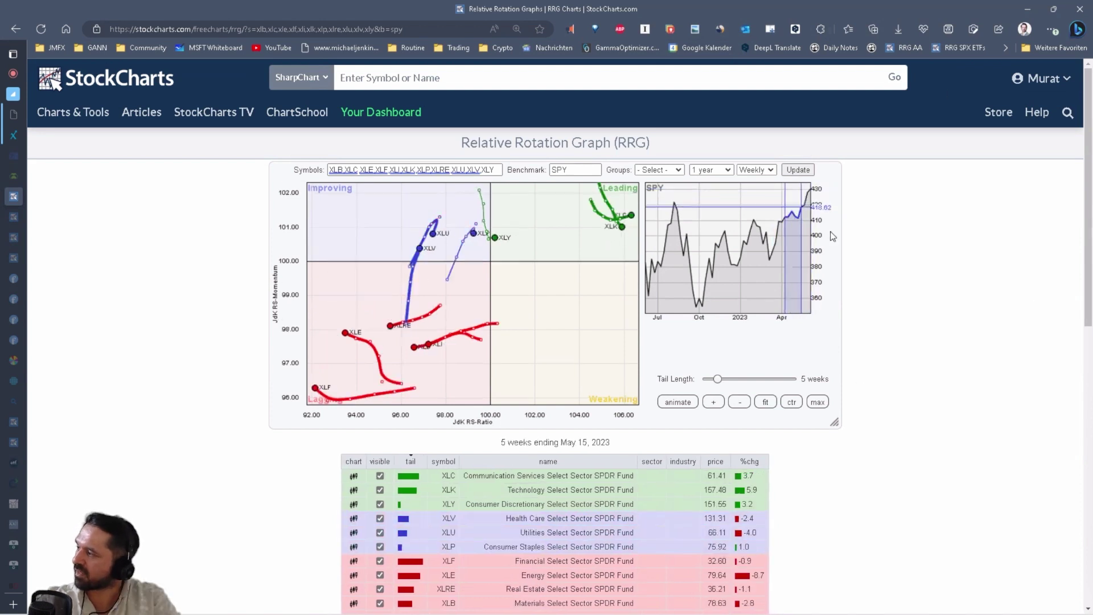
key(Right)
key(Right)
key(Right)
key(Right)
key(Right)
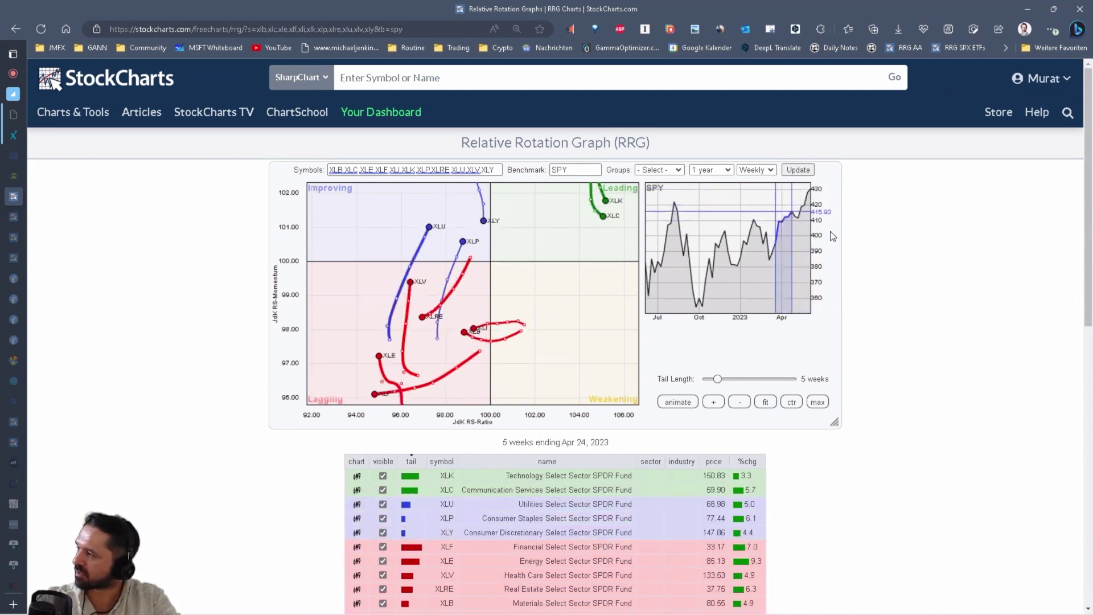
Step the sector rotation graph back from the week ending Apr 24, 2023 and forward to Jun 5 to follow the sector tails.
key(Left)
key(Left)
key(Left)
key(Right)
key(Right)
key(Right)
key(Right)
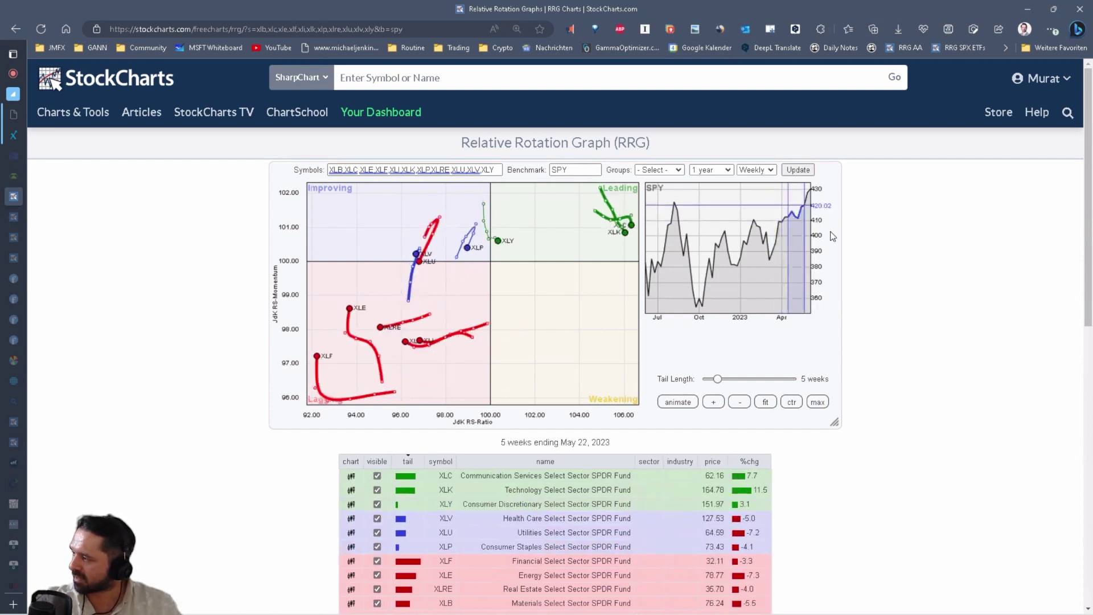
key(Right)
key(Right)
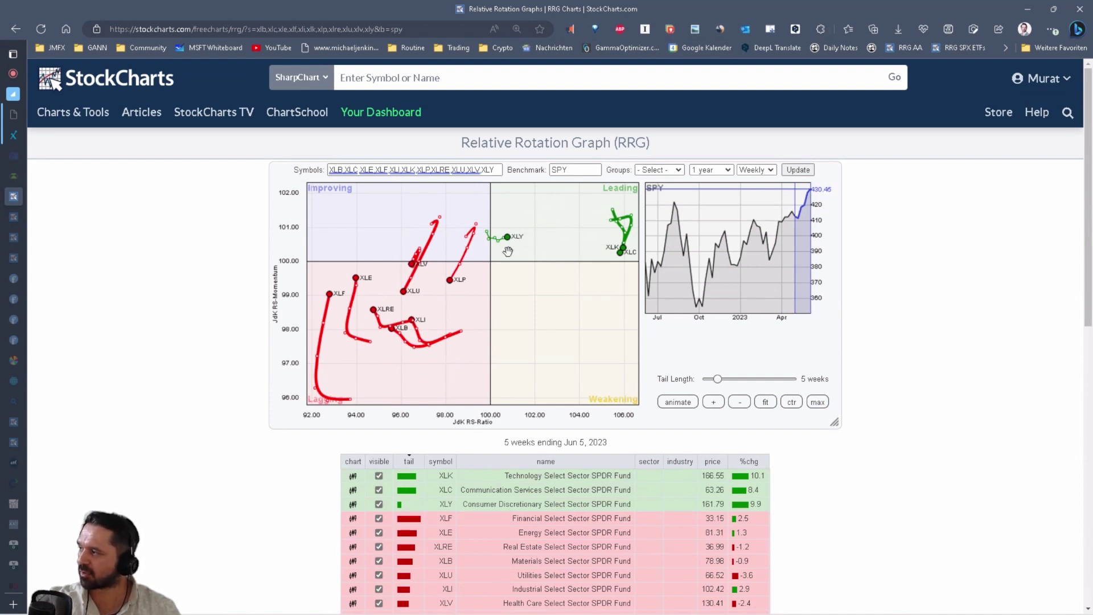
View the XLY members group on the rotation graph and return to the S&P 500 Sector ETFs group.
click(660, 170)
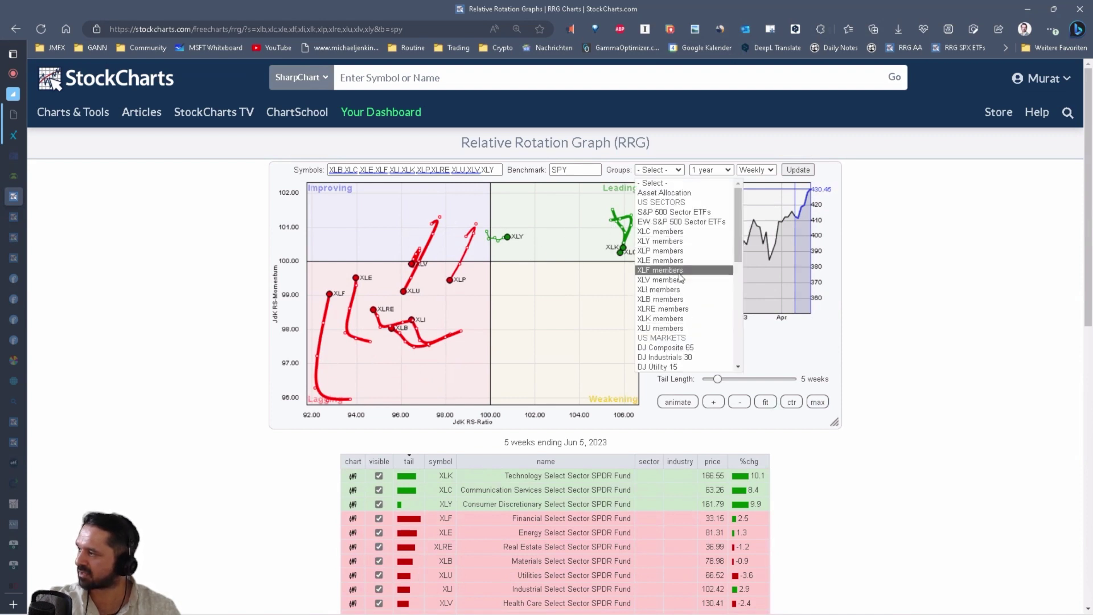
click(686, 241)
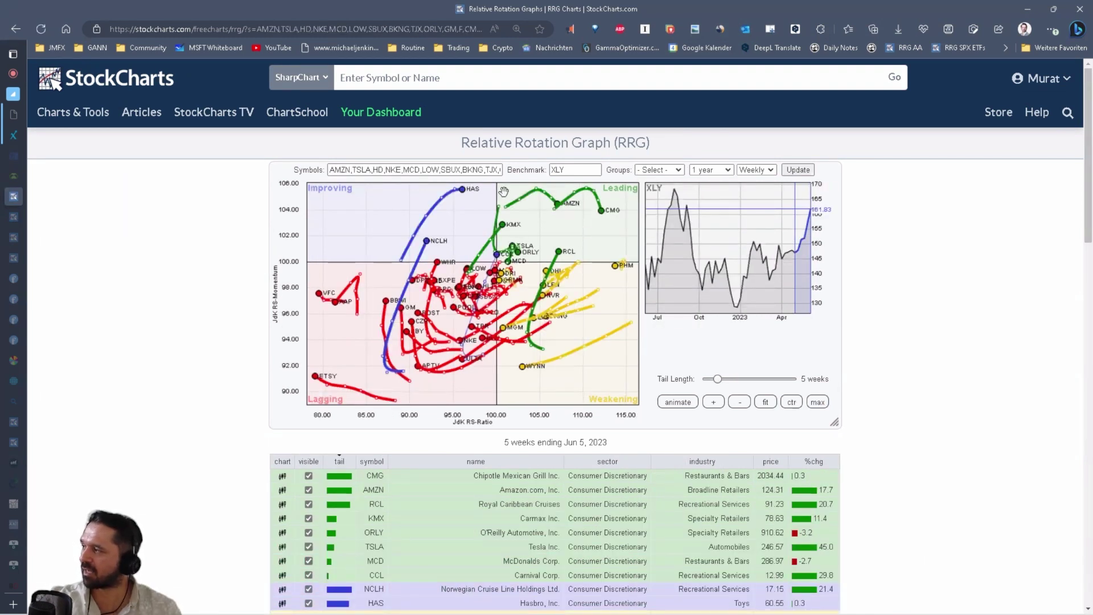
click(677, 169)
click(673, 210)
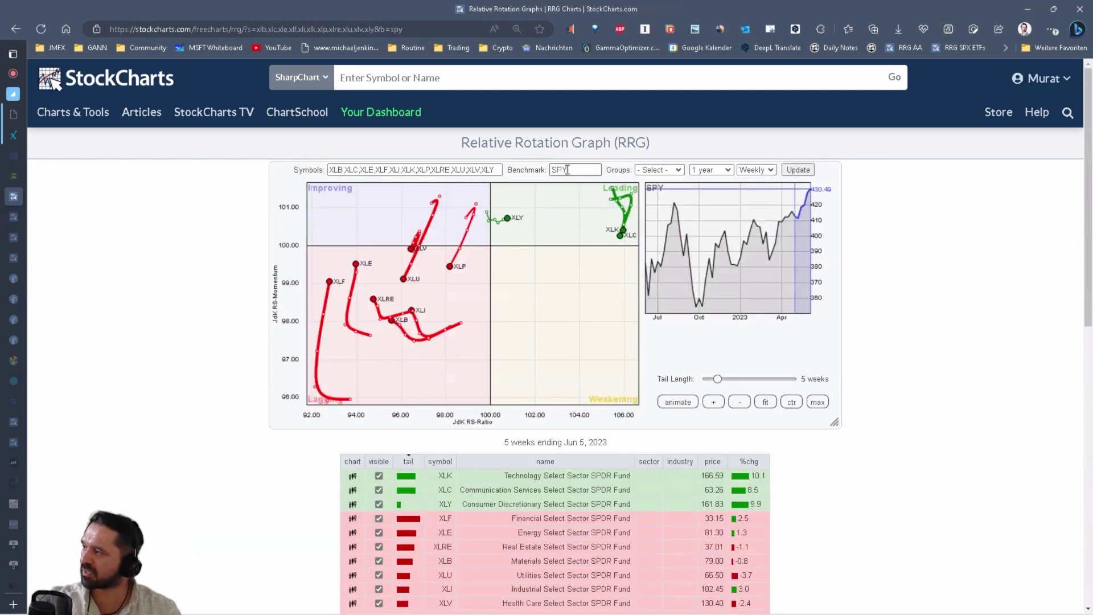
Load the XLY members group on the rotation graph and highlight the CCL and NCLH tails.
click(660, 170)
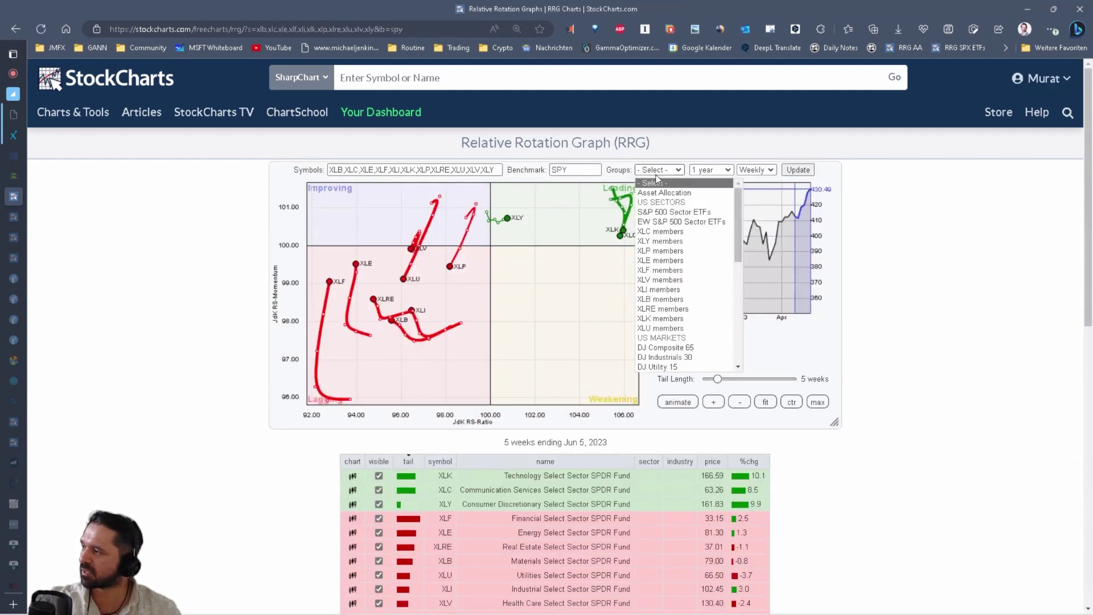
click(676, 241)
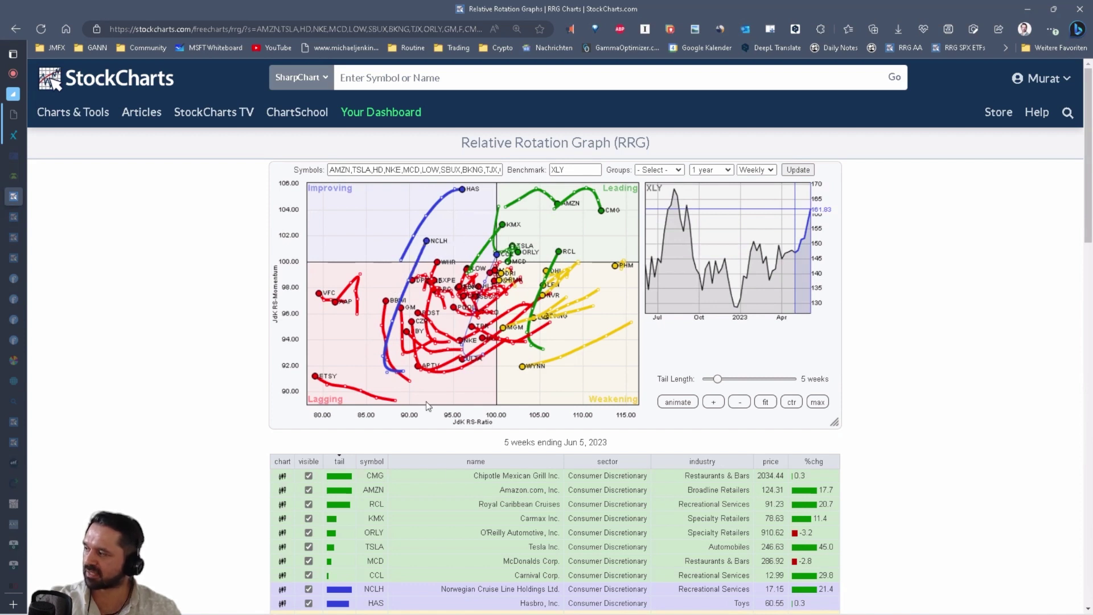
click(445, 476)
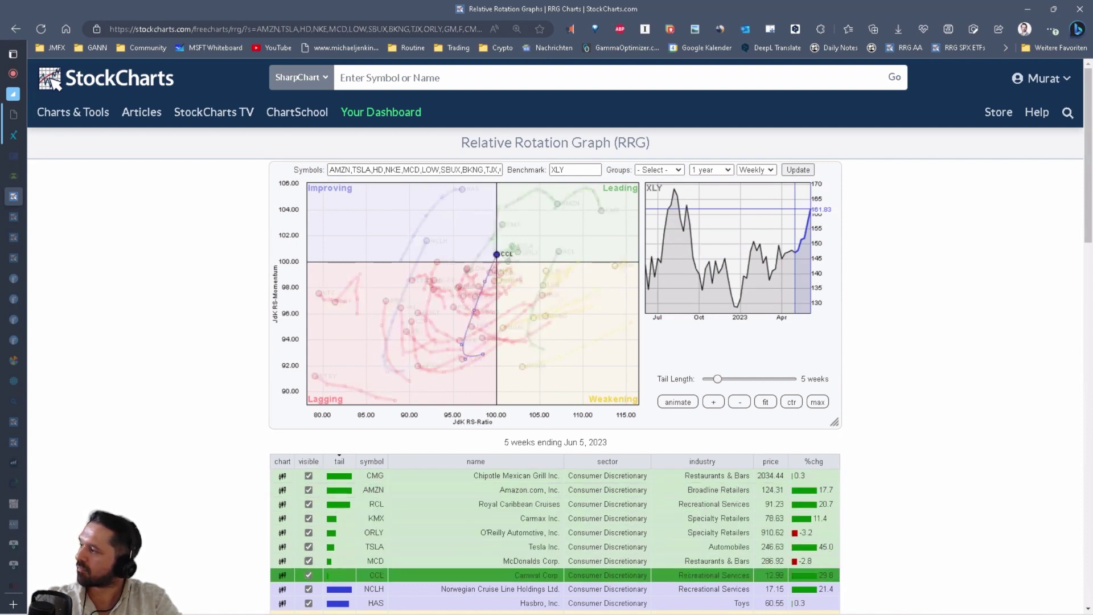
key(Down)
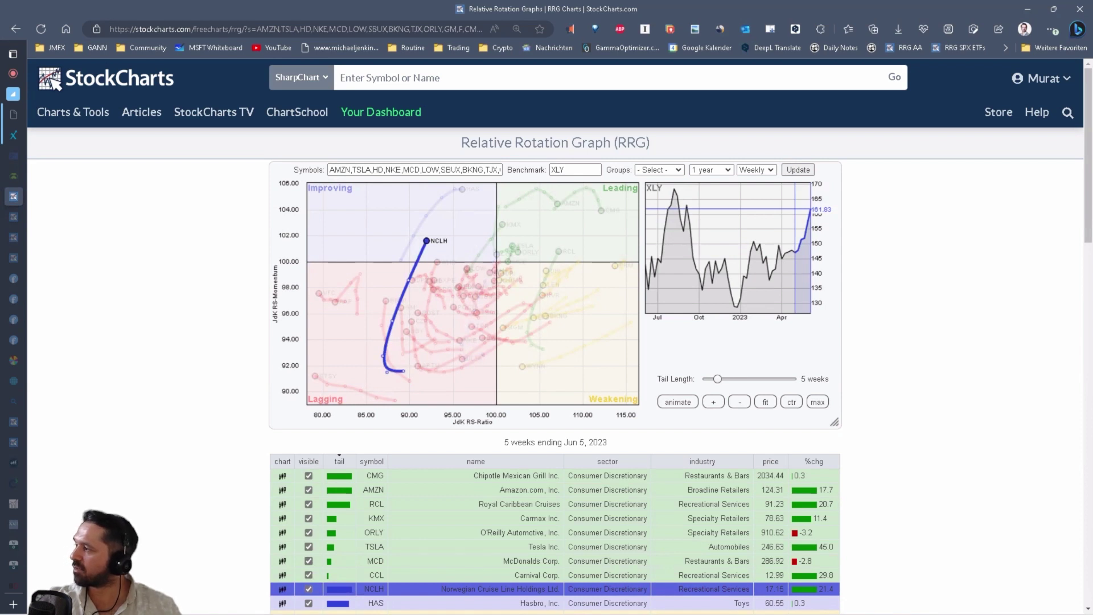
Switch to TradingView and examine the weekly NCLH chart from the 2020 decline to the latest bars.
key(alt+Tab)
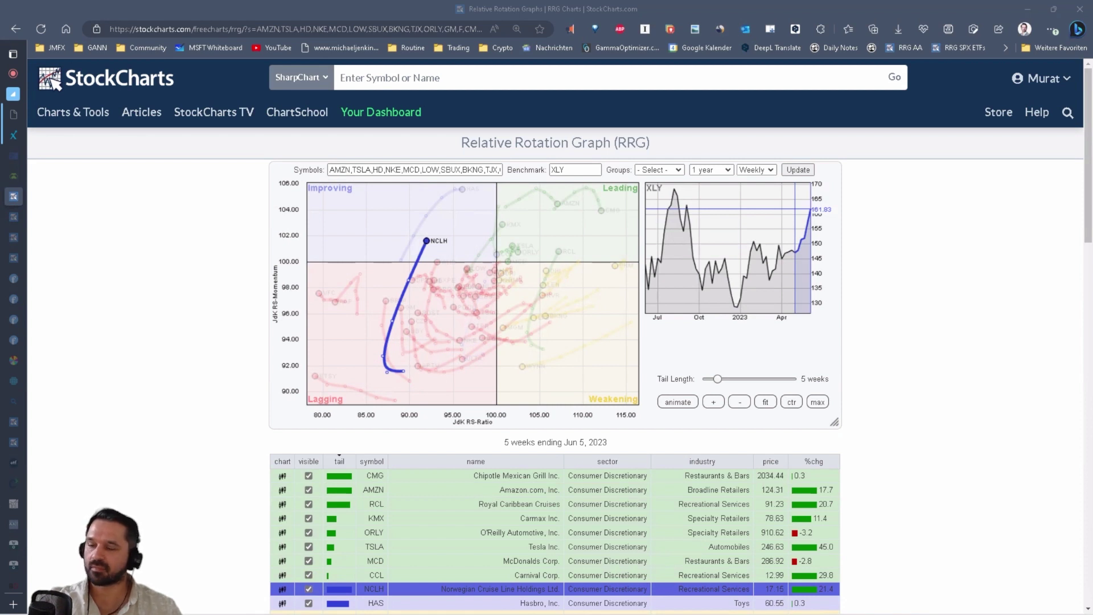
key(alt+Tab)
scroll(732, 271, up, 9)
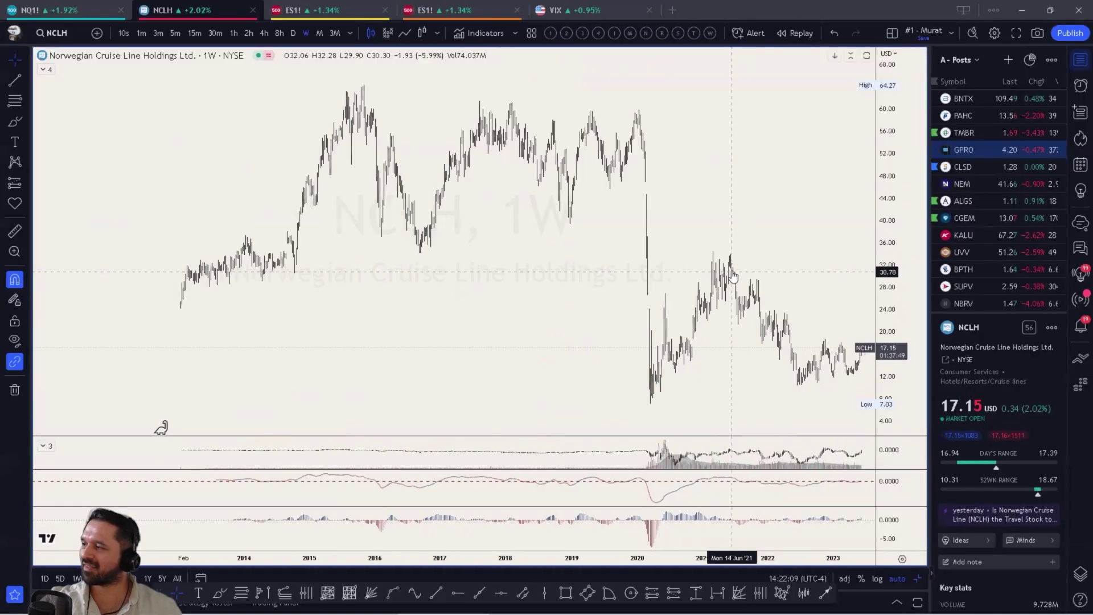
scroll(819, 248, up, 3)
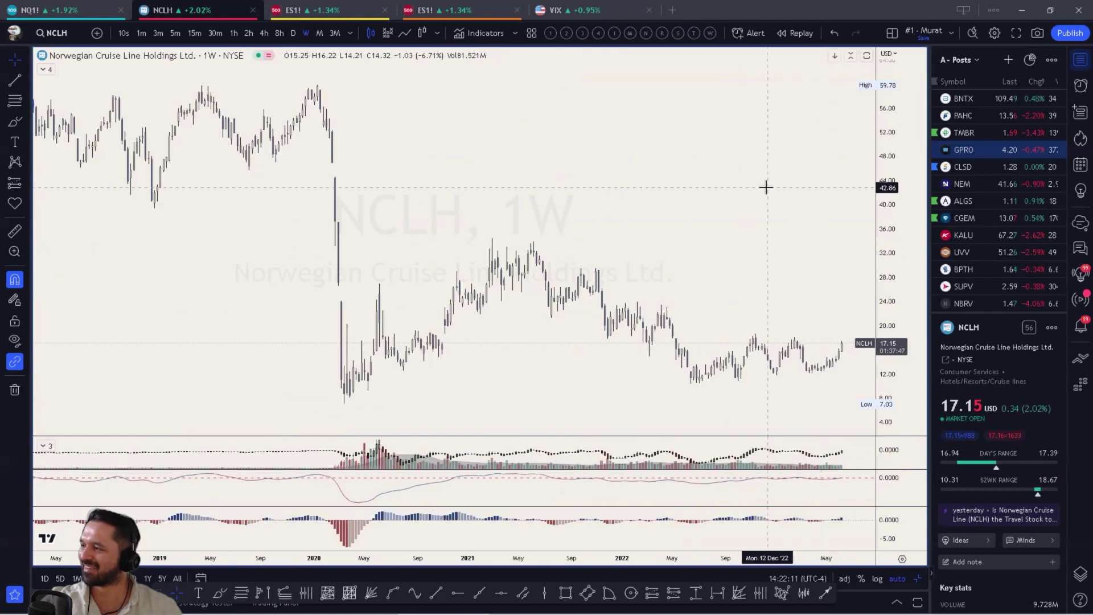
scroll(763, 186, up, 3)
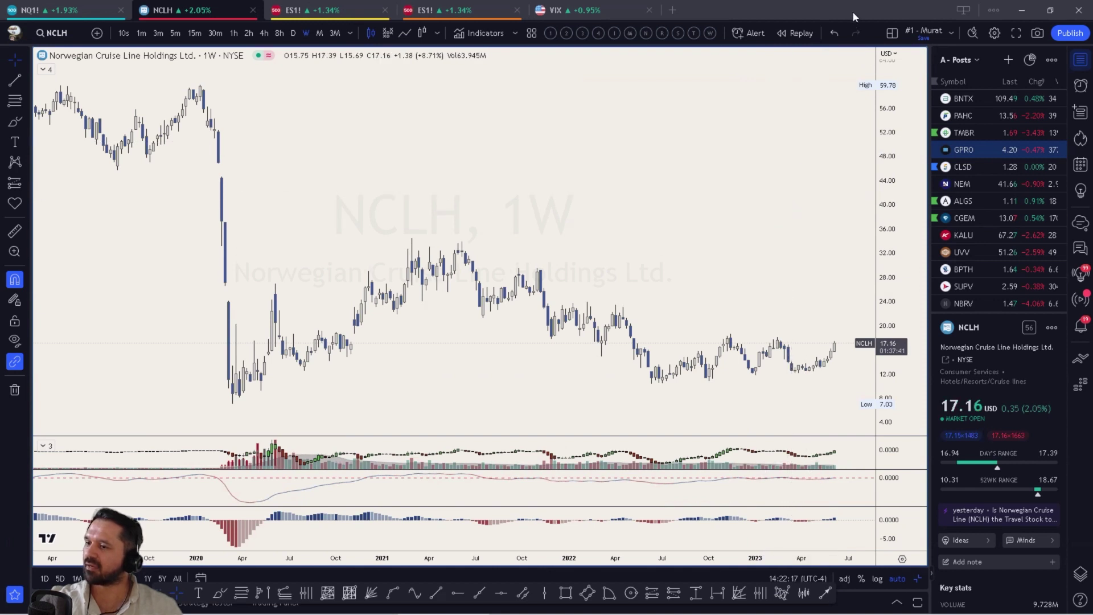
Examine the weekly CCL chart in TradingView after checking the rotation graph, and set it to the daily timeframe.
key(alt+Tab)
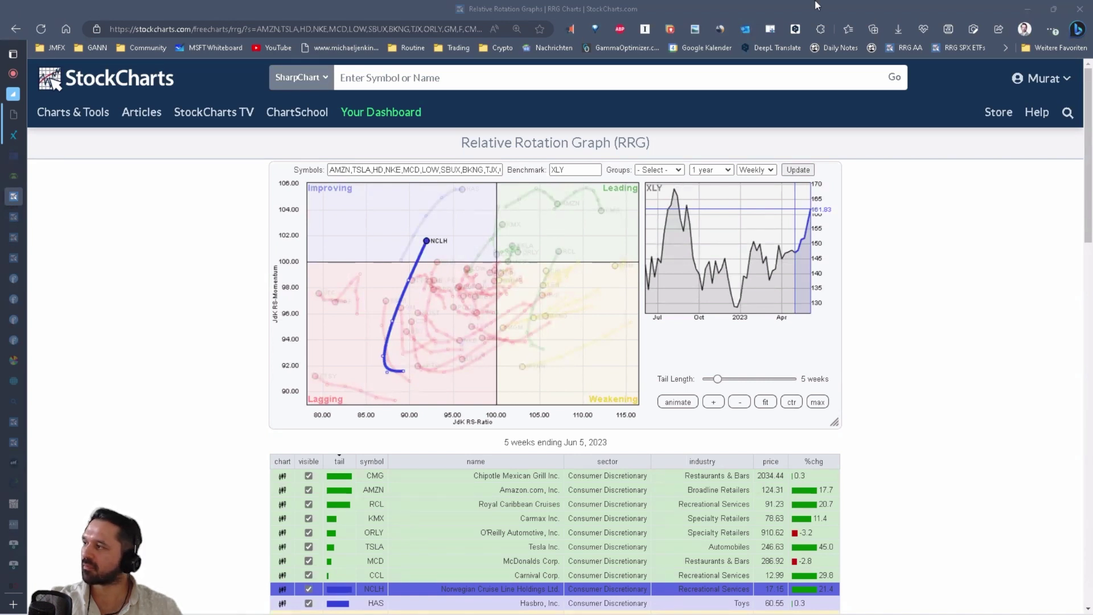
key(alt+Tab)
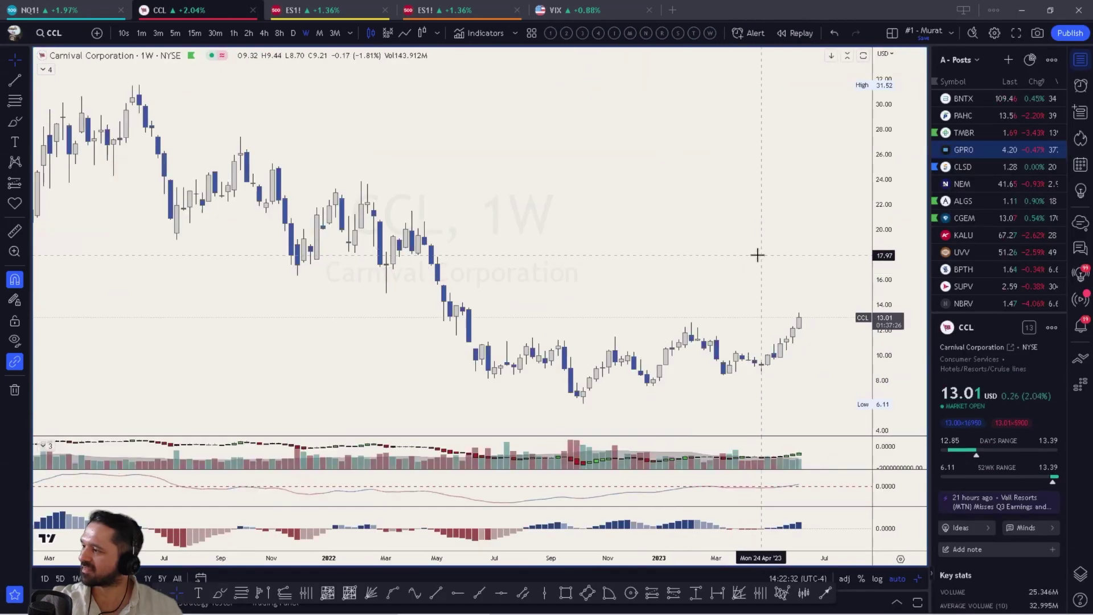
scroll(749, 344, up, 1)
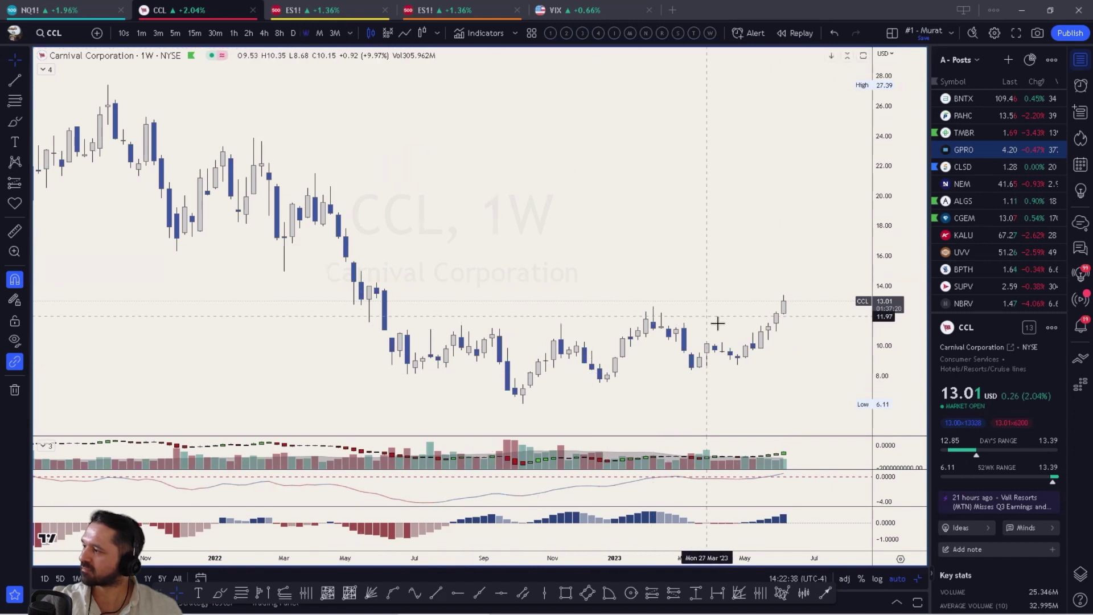
scroll(719, 325, down, 1)
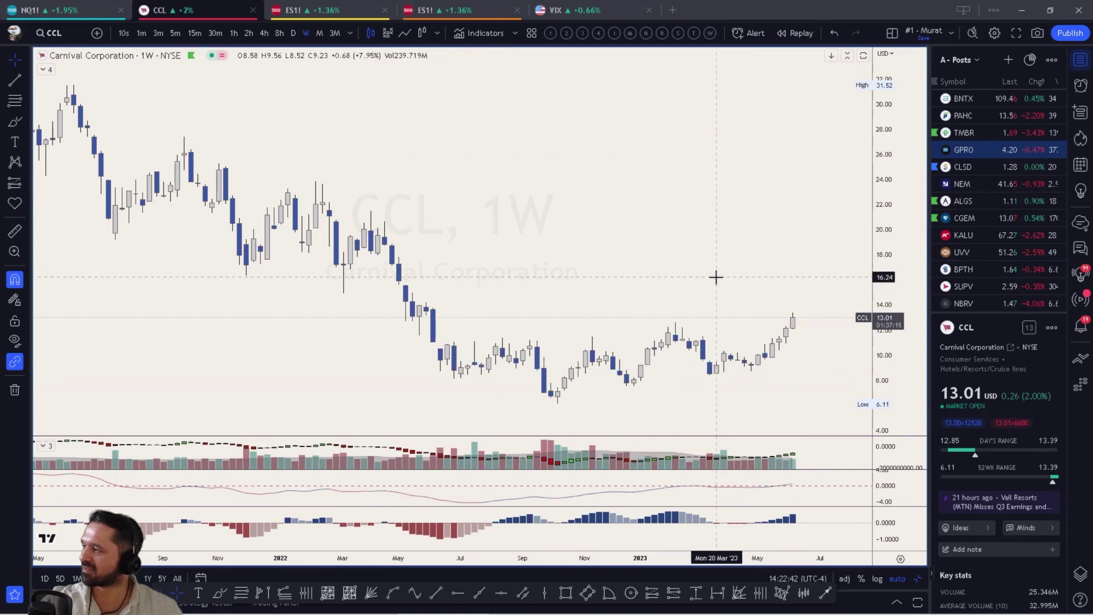
click(293, 33)
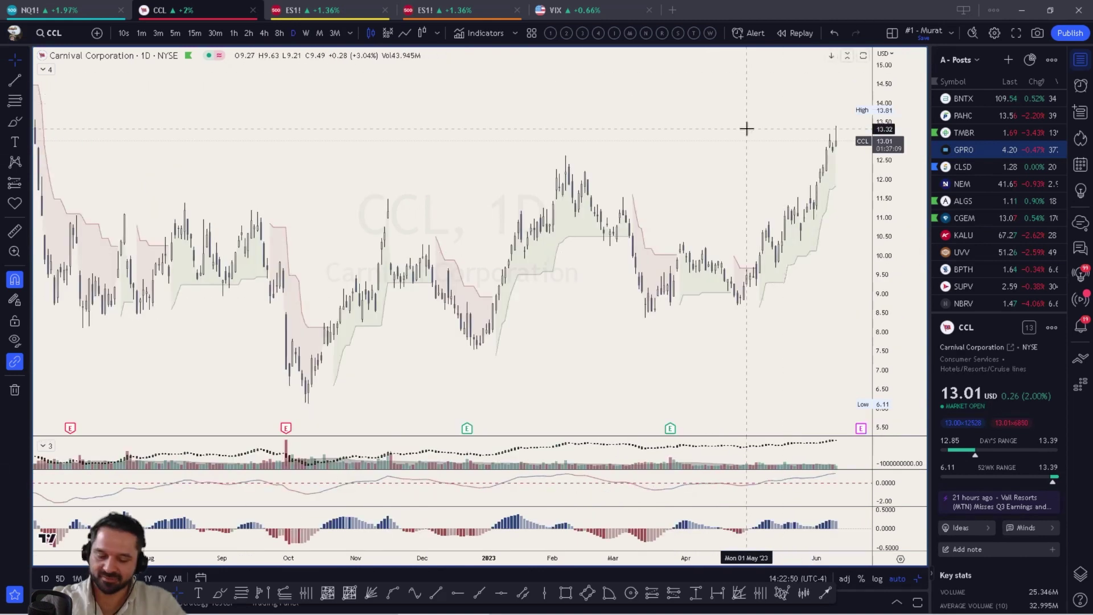
Load NCLH on the daily chart and examine its recent price action.
text(NCLH)
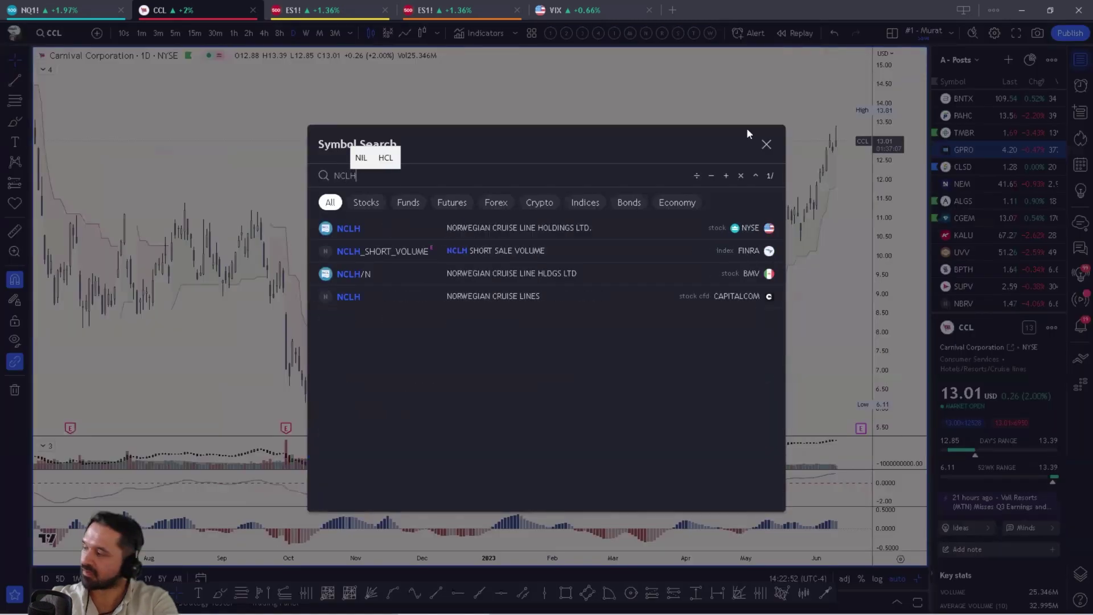
key(Return)
drag(756, 139, 691, 154)
scroll(691, 154, down, 3)
Return to the StockCharts rotation graph and highlight the XLY members' tails one after another, from NCLH through APTV to BBWI.
click(1022, 10)
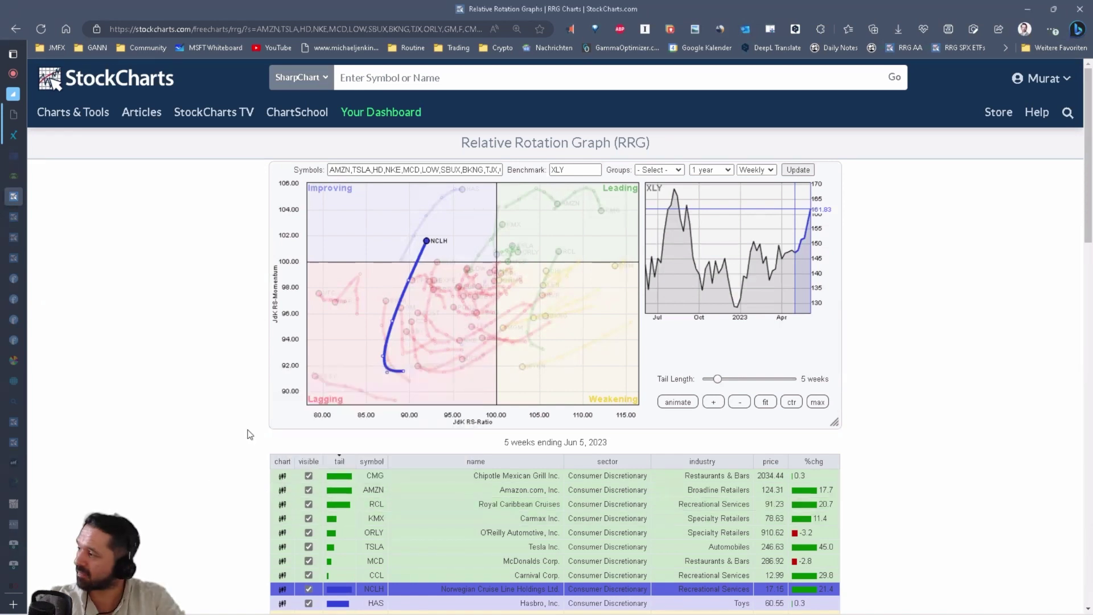
key(Down)
key(Down)
key(Down)
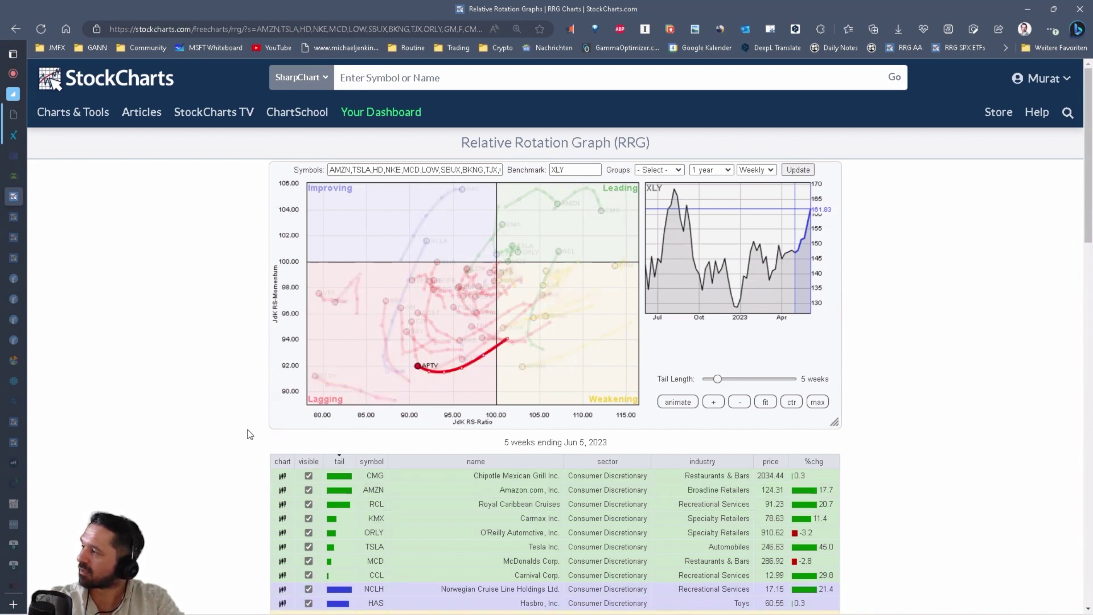
key(Down)
Switch to TradingView, view the daily BBWI chart and load WHR to examine its daily price history.
key(alt+Tab)
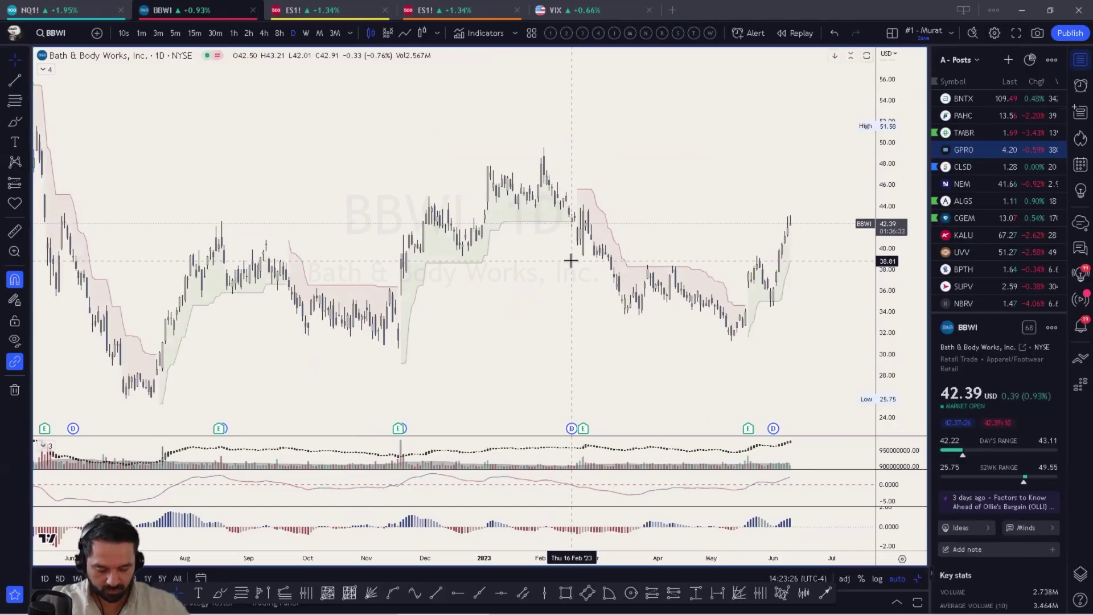
text(whr)
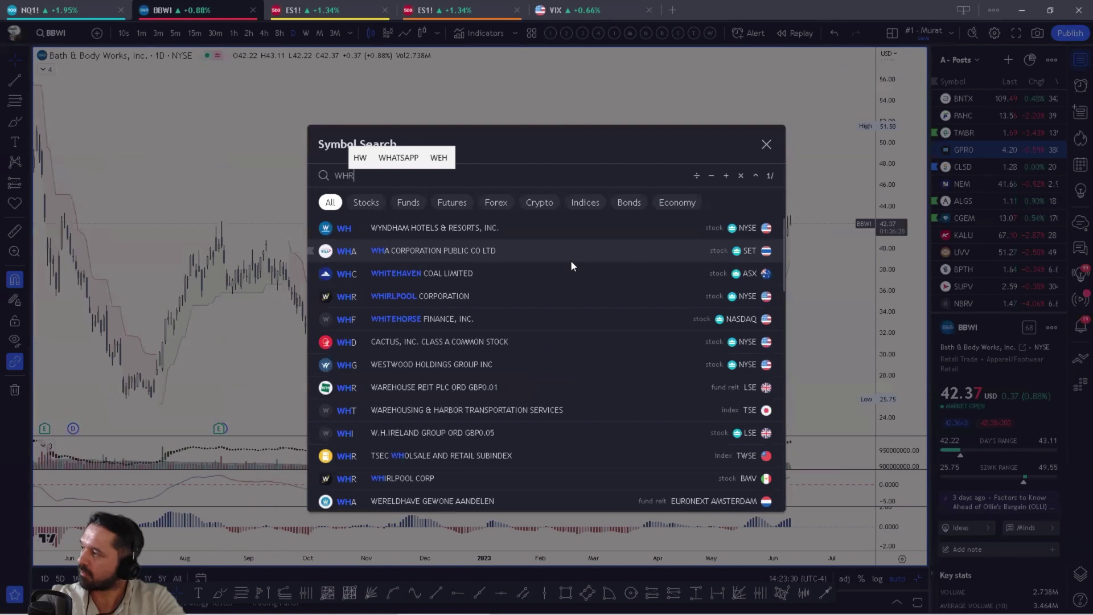
key(Return)
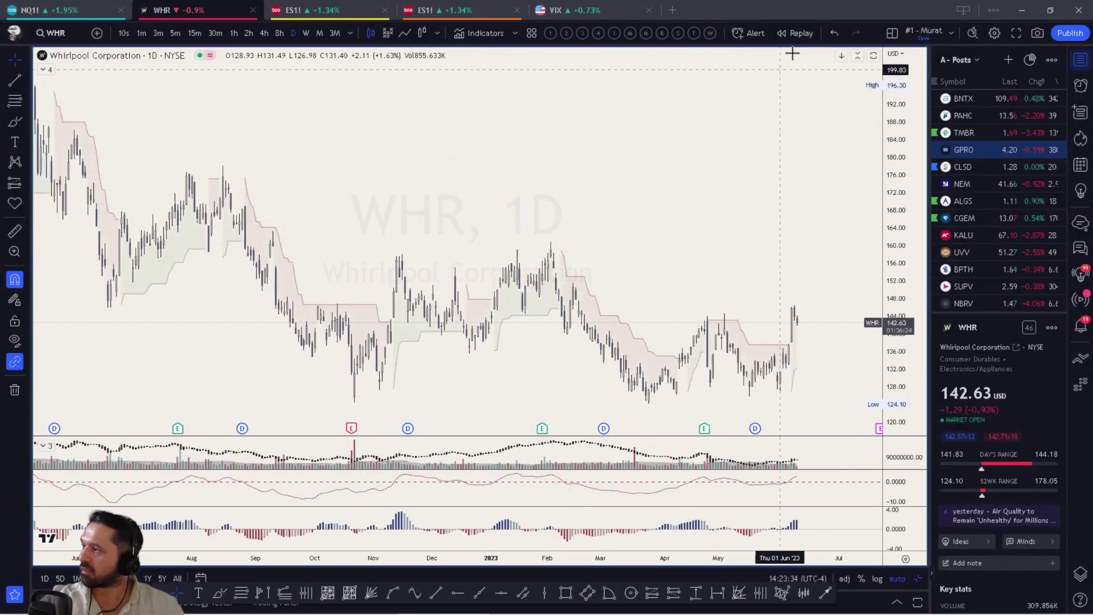
scroll(802, 154, down, 2)
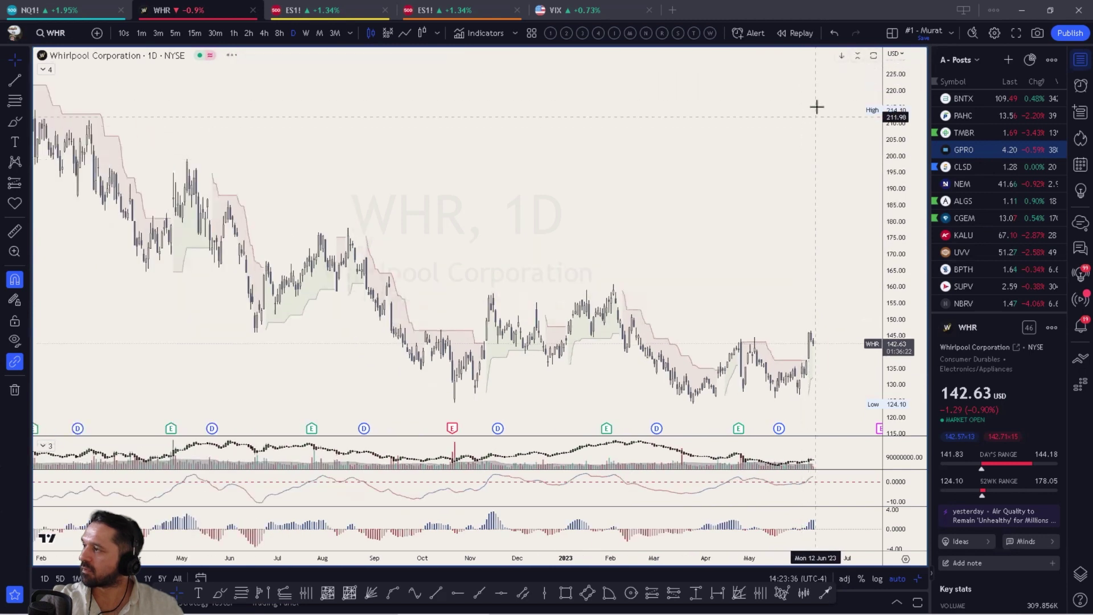
Return to the StockCharts rotation graph and update the XLY members to the Daily period.
click(1021, 10)
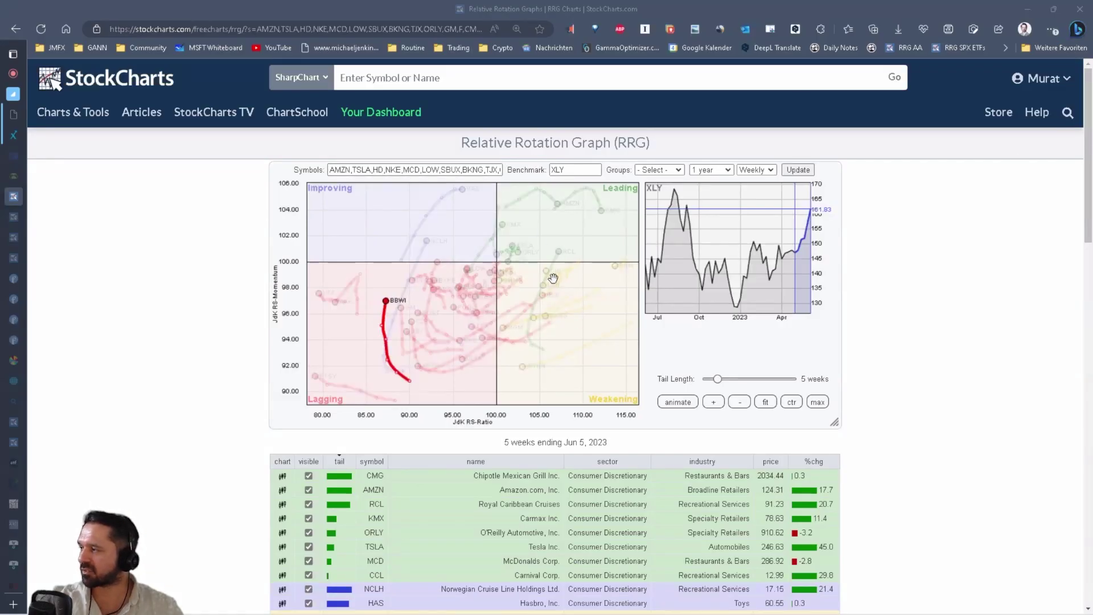
click(752, 174)
click(748, 203)
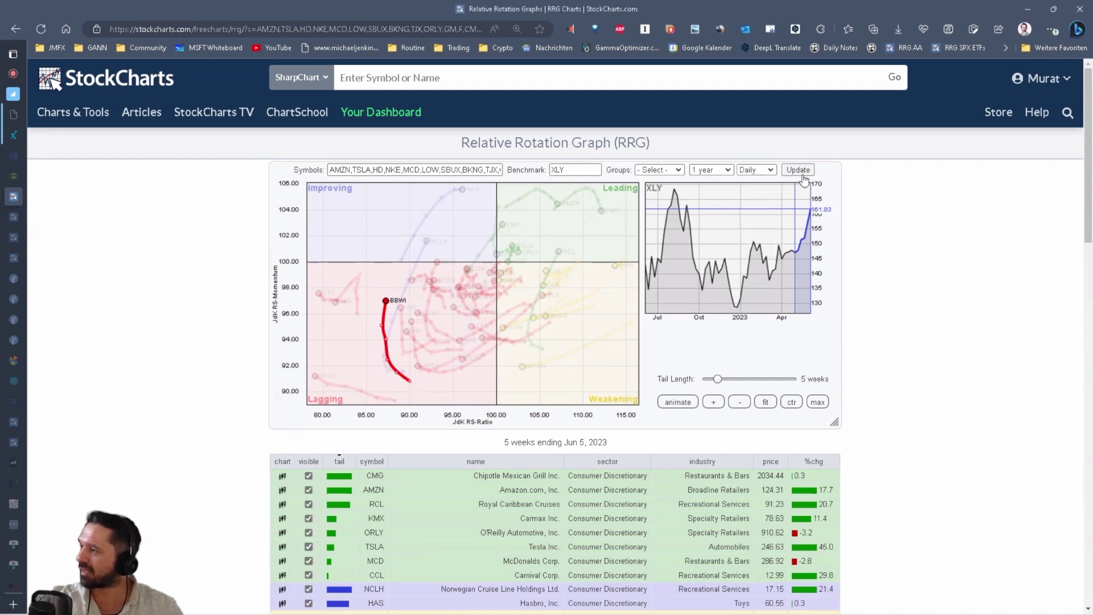
click(800, 172)
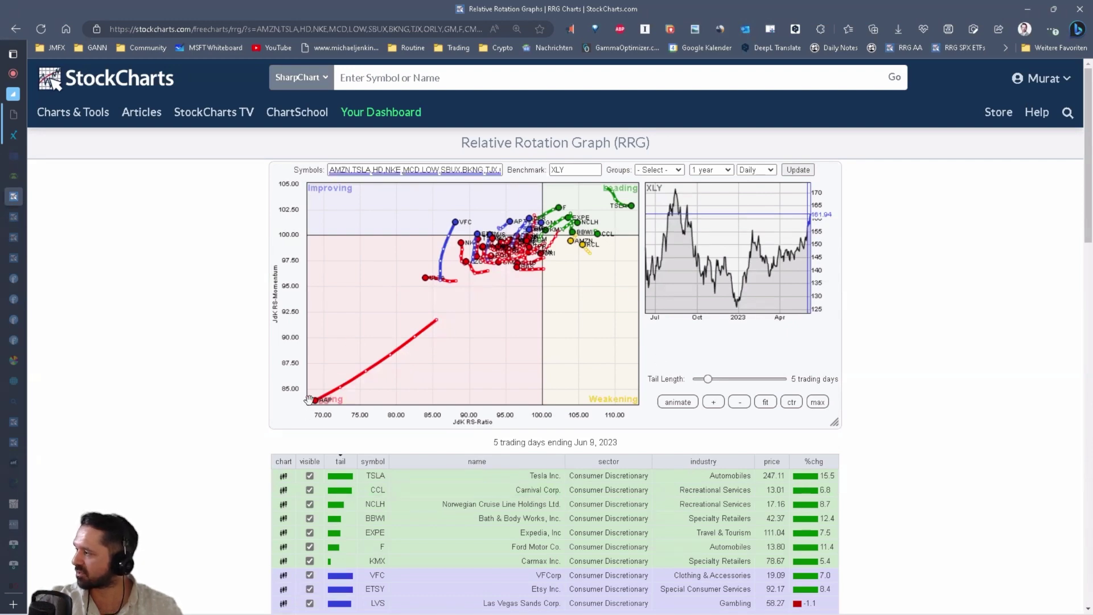
Review the daily XLY members table, hide Advance Auto Parts (AAP), and fit the graph to the remaining symbols.
scroll(256, 410, down, 20)
scroll(257, 411, up, 5)
scroll(444, 170, up, 10)
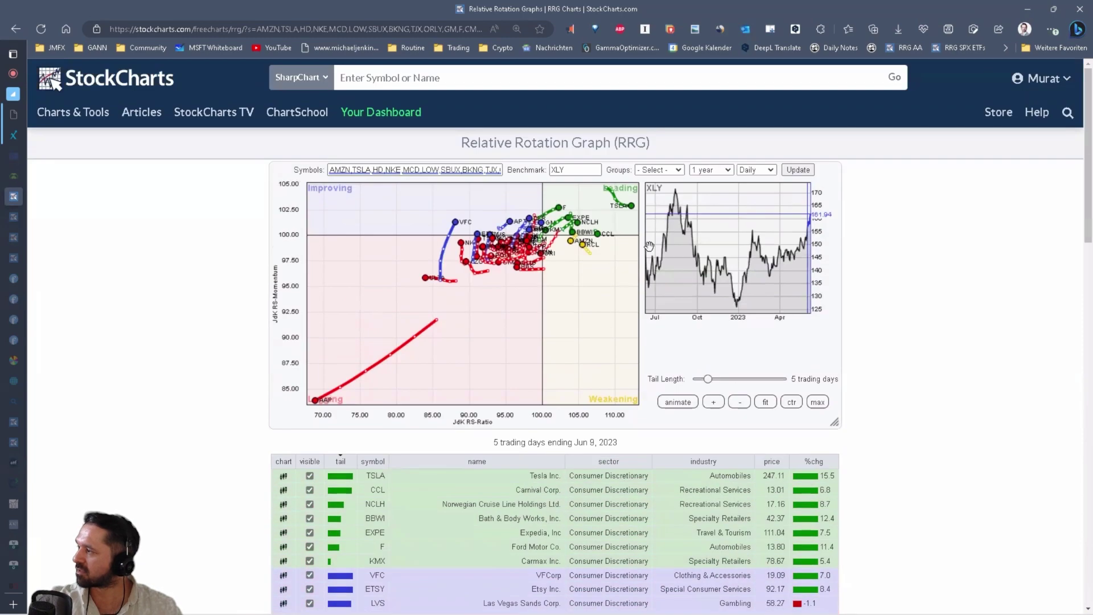
scroll(166, 450, down, 7)
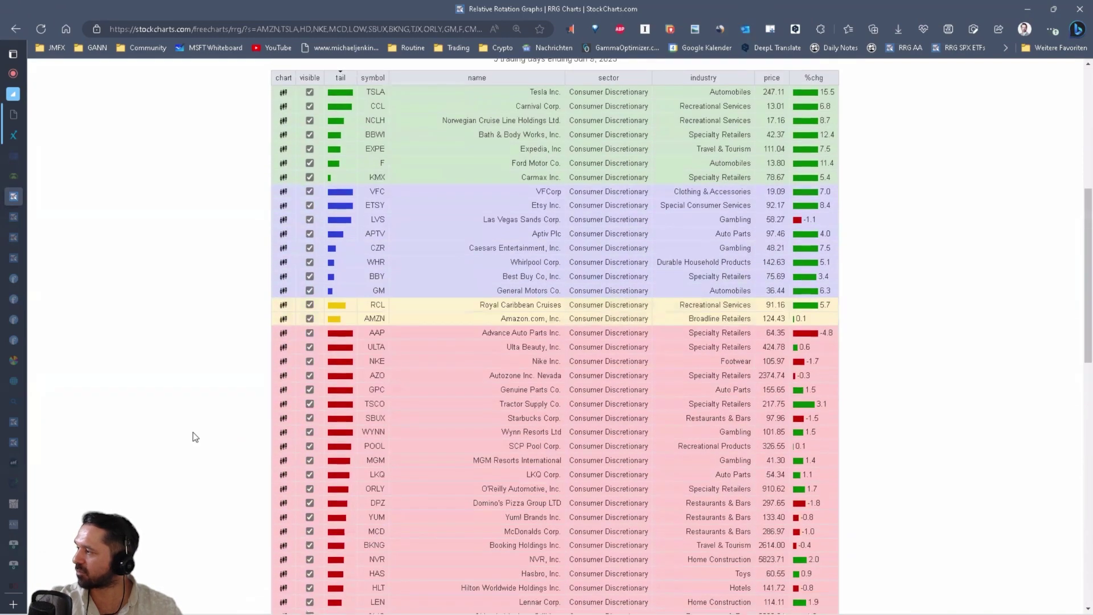
scroll(247, 415, up, 2)
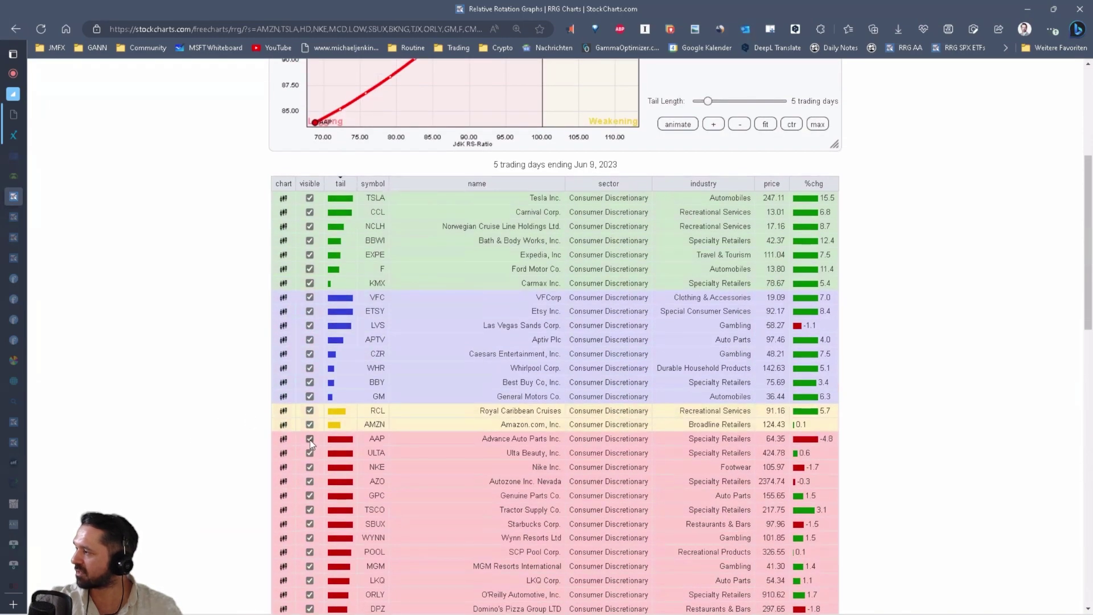
scroll(588, 352, up, 5)
click(765, 401)
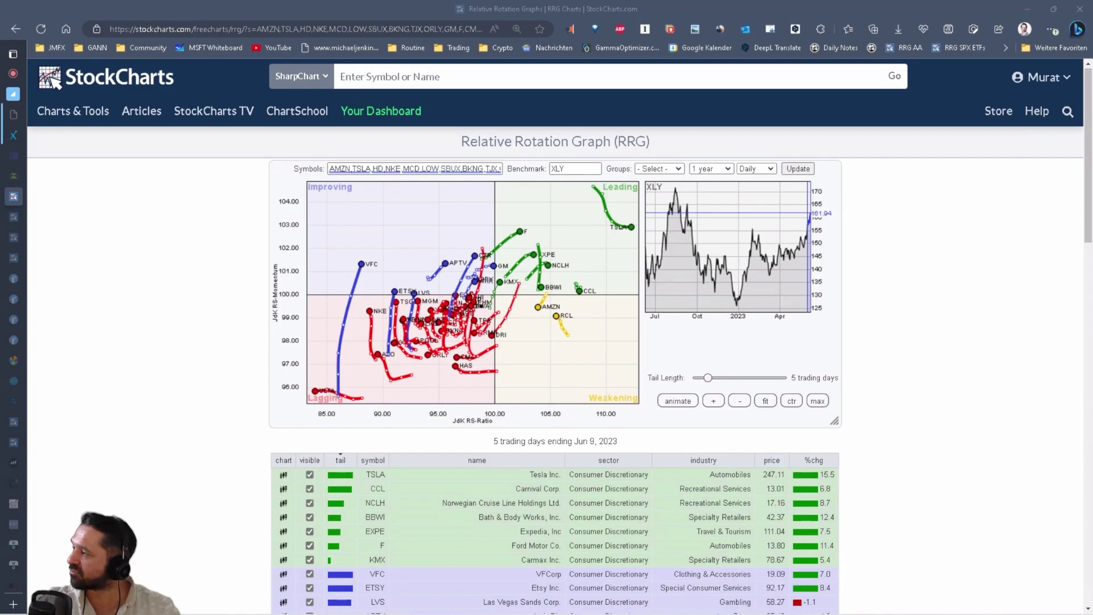
Switch to TradingView, examine the daily VFC chart and load the NYSE-listed WHR chart again.
key(alt+Tab)
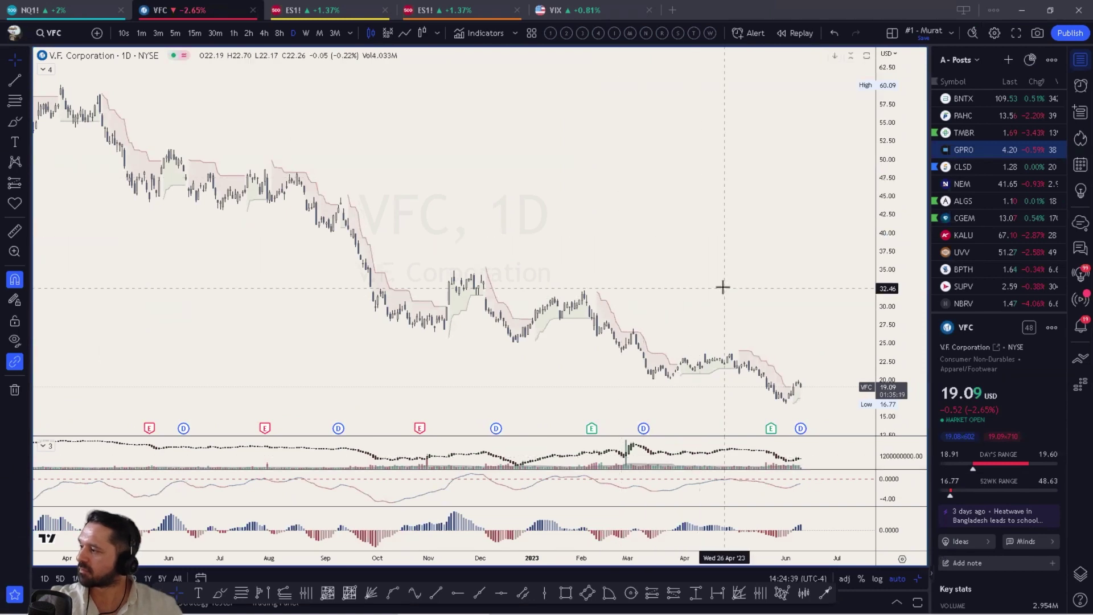
scroll(723, 296, up, 2)
text(WHR)
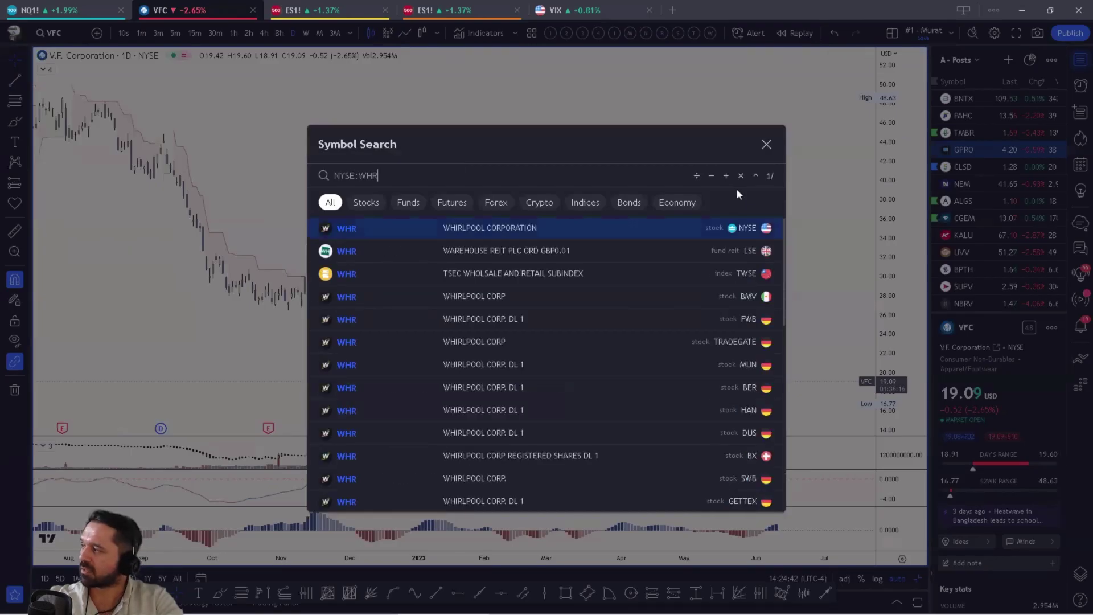
key(Return)
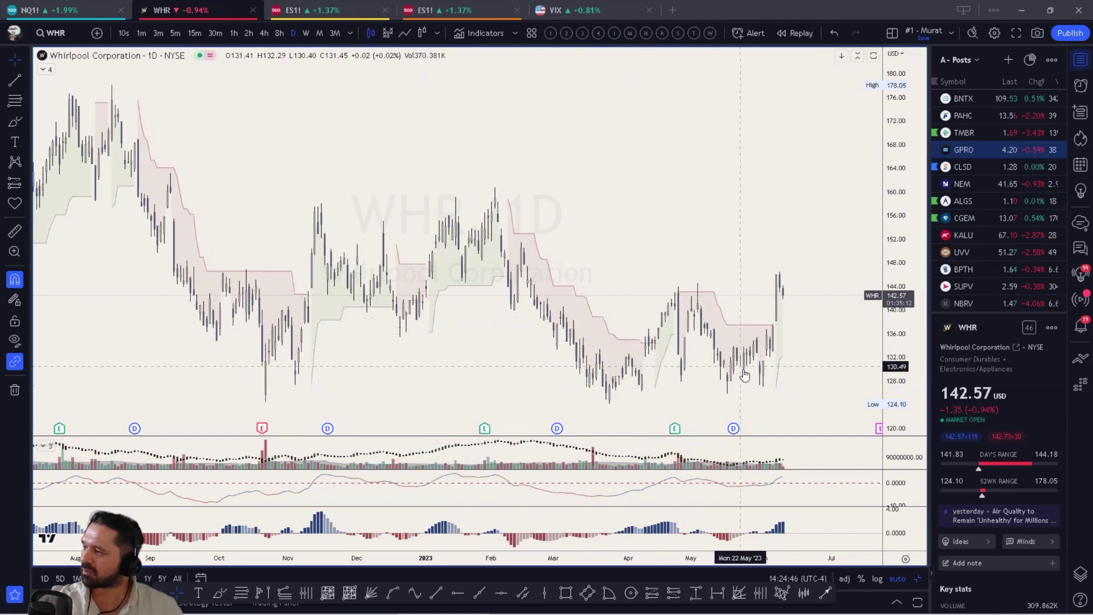
Inspect WHR's recent daily price action and switch the chart to the weekly timeframe to view its longer price history.
scroll(754, 370, up, 2)
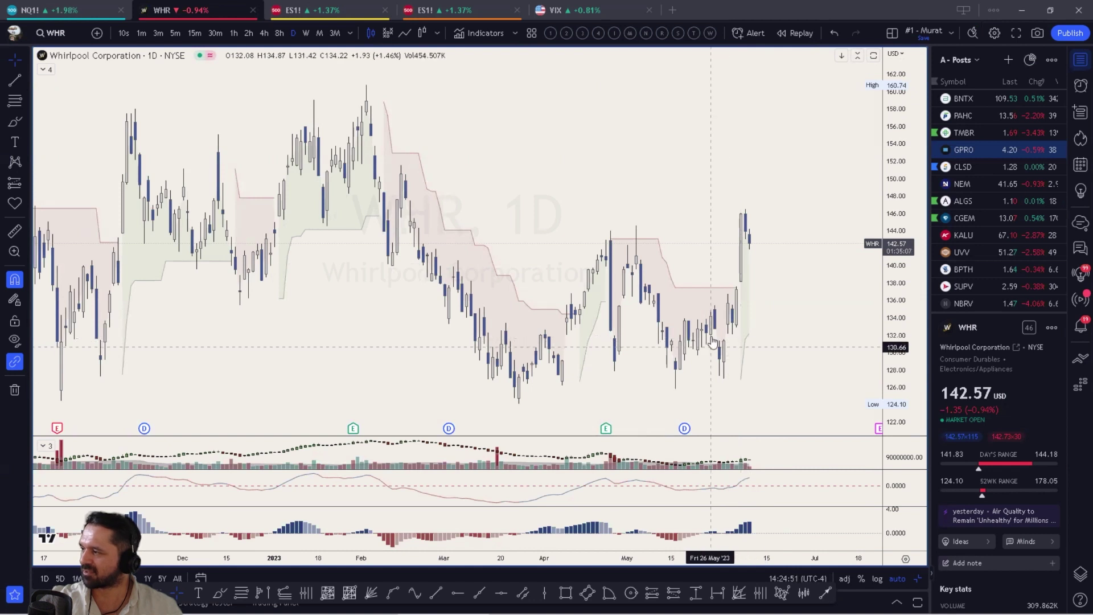
right_click(726, 346)
click(689, 231)
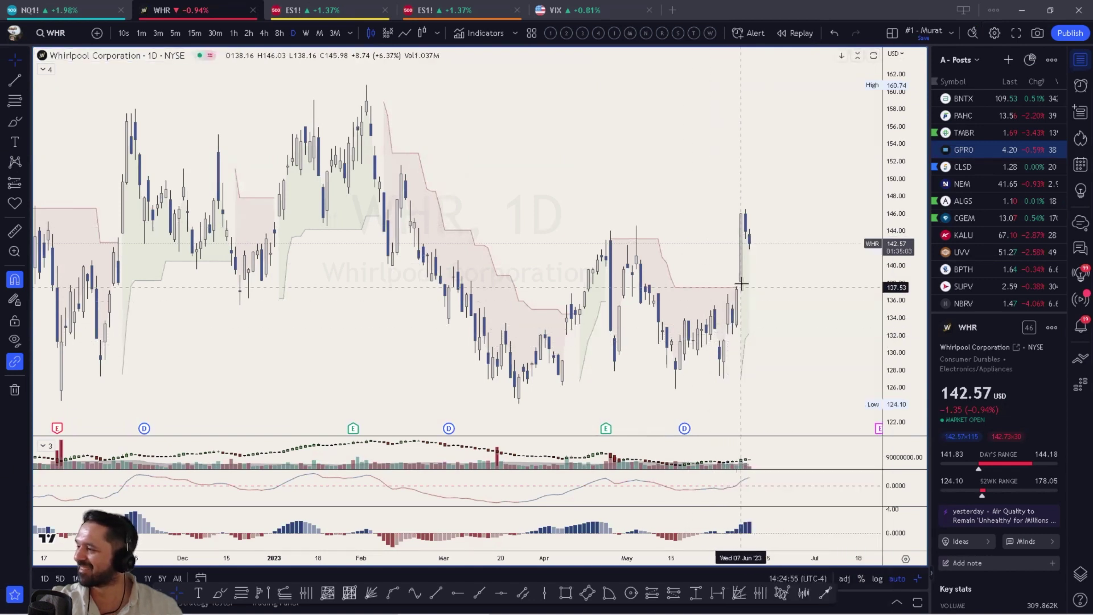
scroll(722, 219, down, 5)
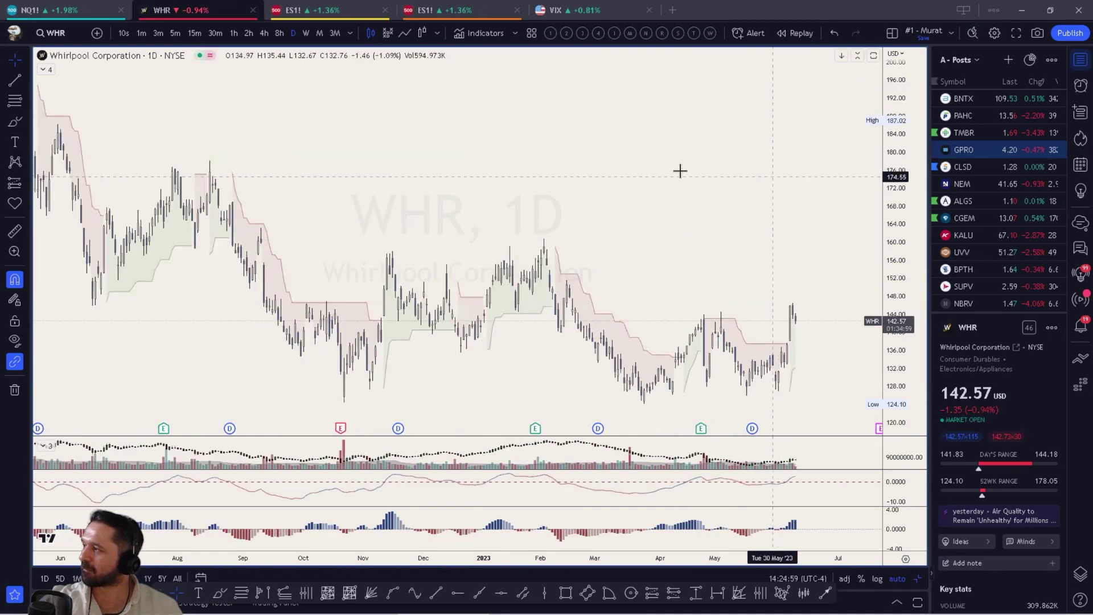
click(306, 33)
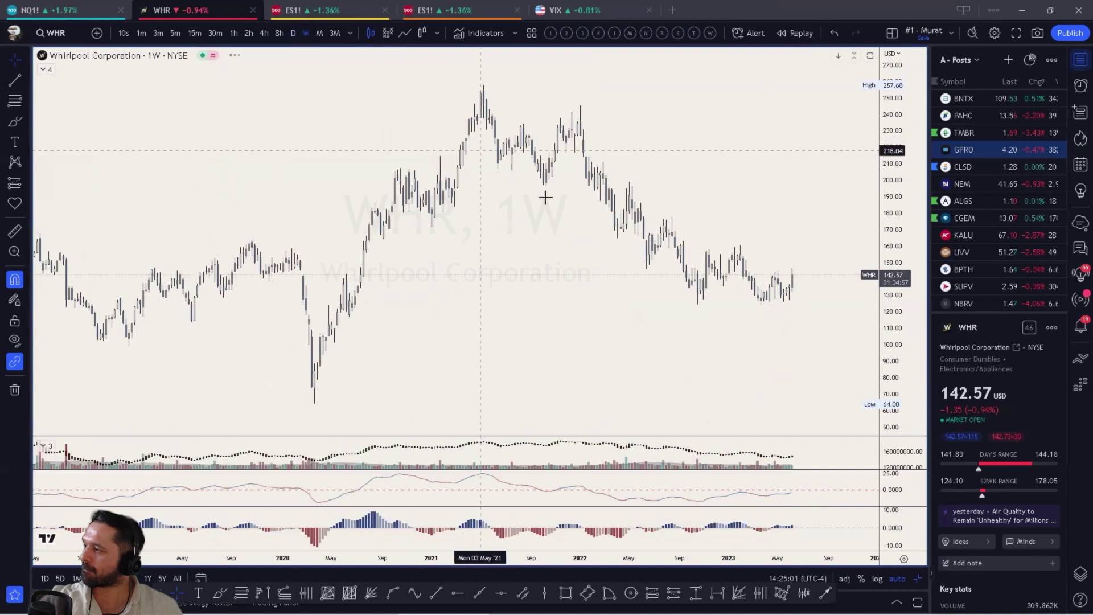
scroll(725, 299, up, 3)
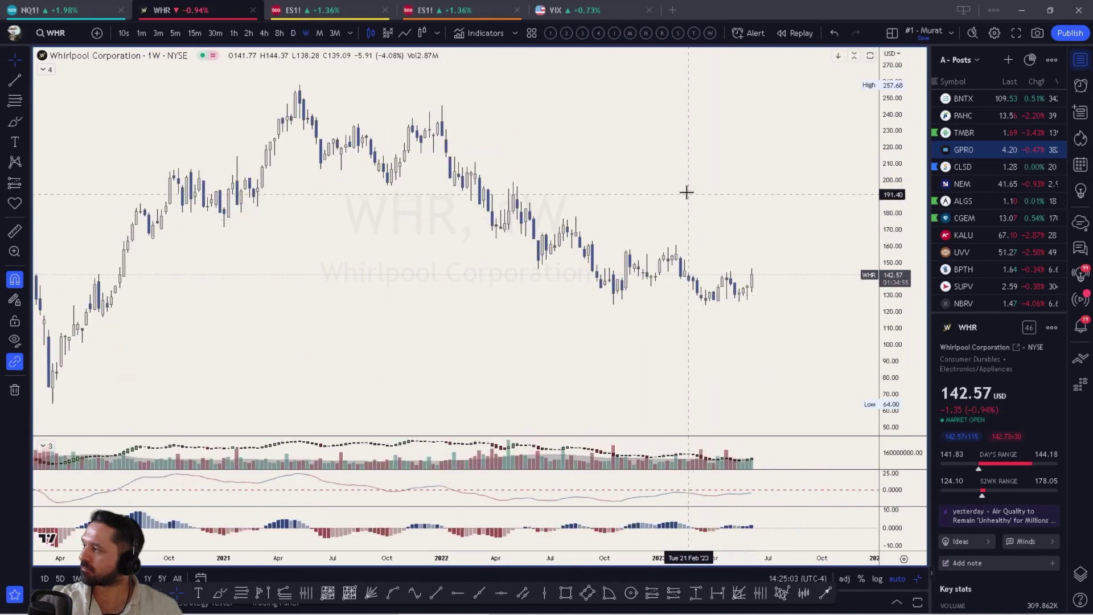
scroll(711, 165, down, 4)
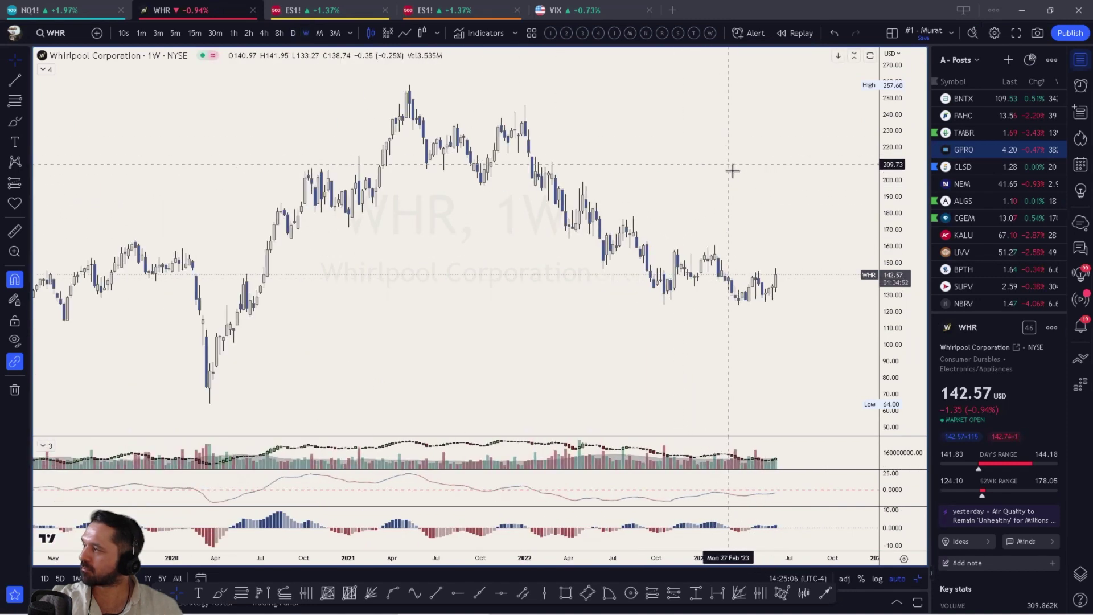
Draw a Fibonacci projection on the weekly WHR chart from the mid-May 2023 low at 125.85 to the preceding swing high.
scroll(773, 180, up, 4)
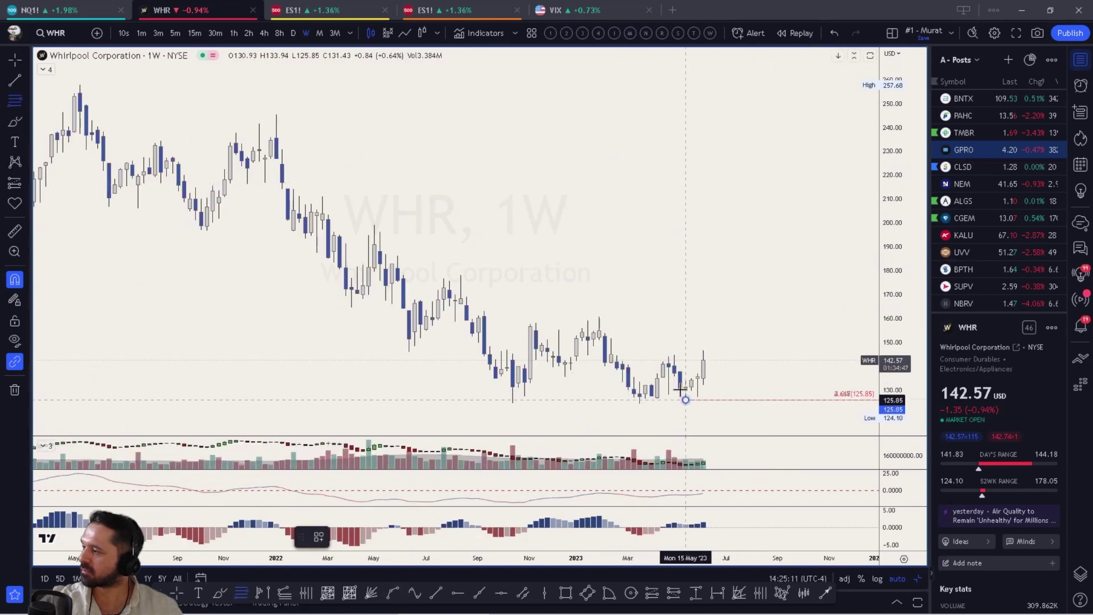
click(674, 356)
drag(655, 213, 636, 199)
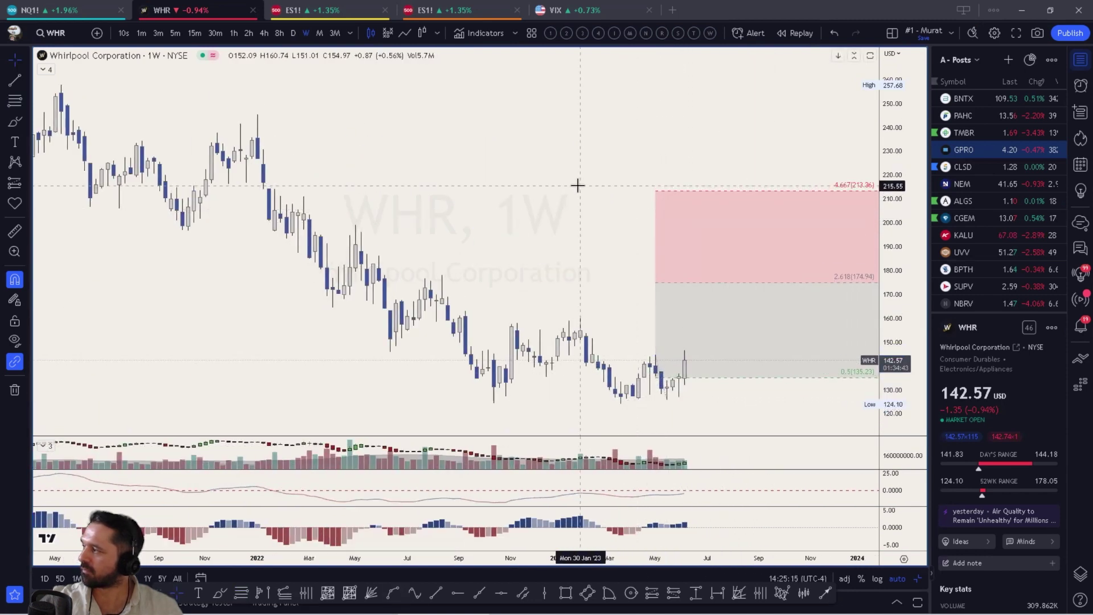
Mark WHR's January 2022 price gap between 217.02 and 214.33 with a thin templated rectangle extended forward in time.
click(566, 595)
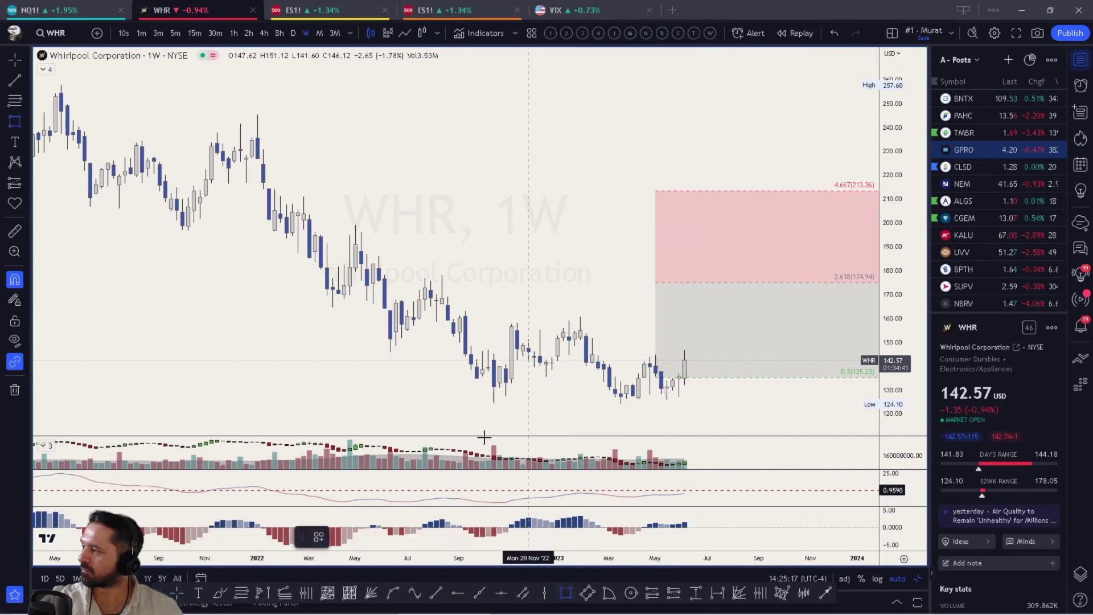
right_click(263, 183)
mouse_move(295, 194)
click(426, 342)
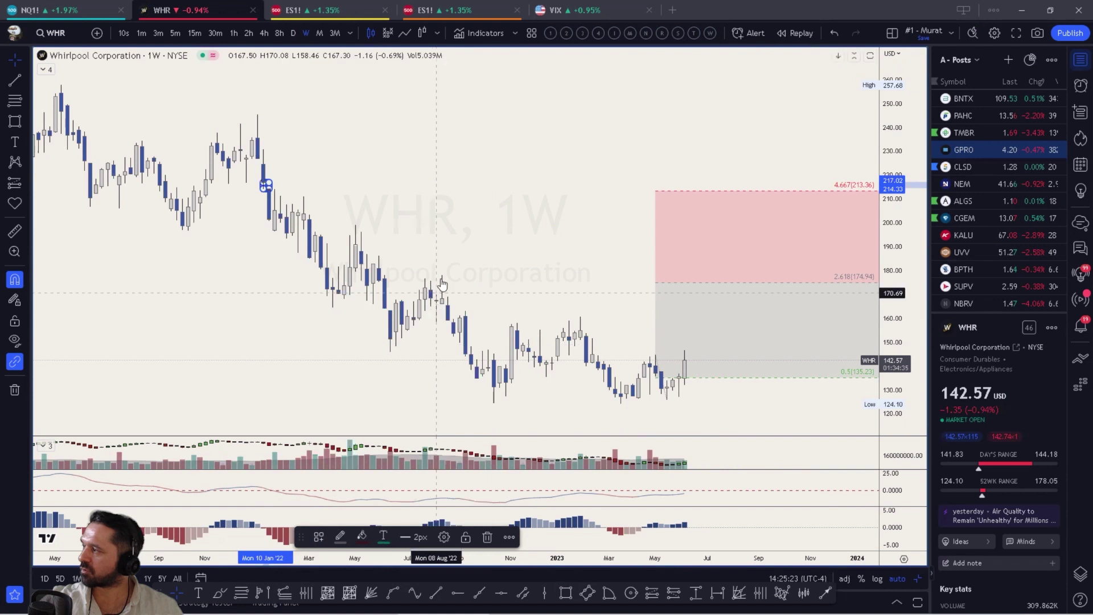
click(424, 154)
drag(719, 99, 656, 108)
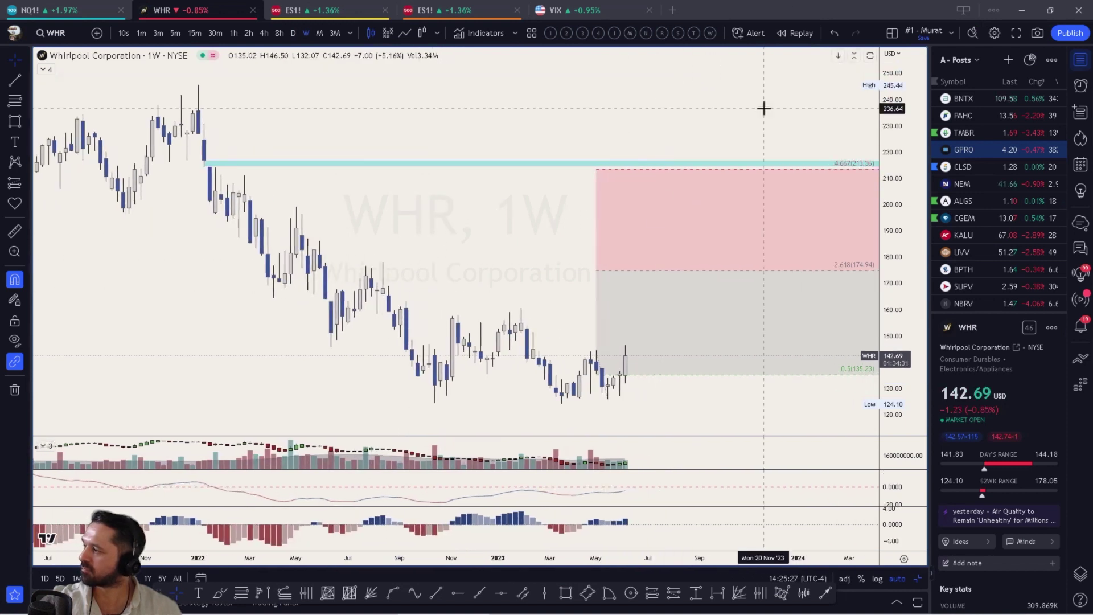
Add a Fibonacci retracement from the 2020 low to the May 2021 high and box its 0.618–0.786 zone with the 1 - RLZ Buy template.
scroll(763, 107, down, 1)
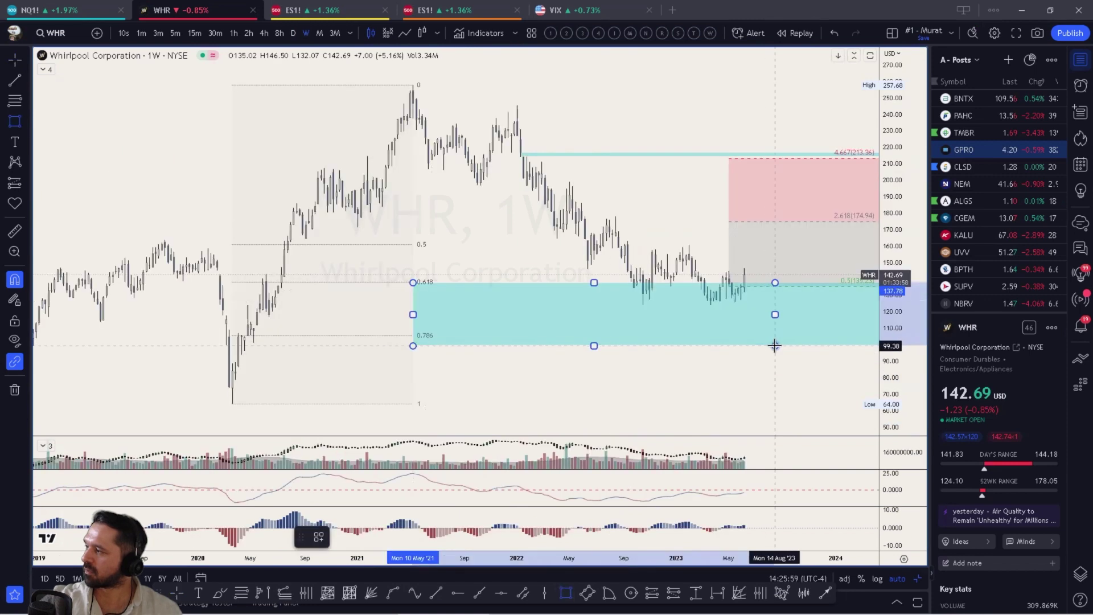
mouse_move(773, 344)
mouse_down()
mouse_move(786, 349)
mouse_move(796, 334)
mouse_up()
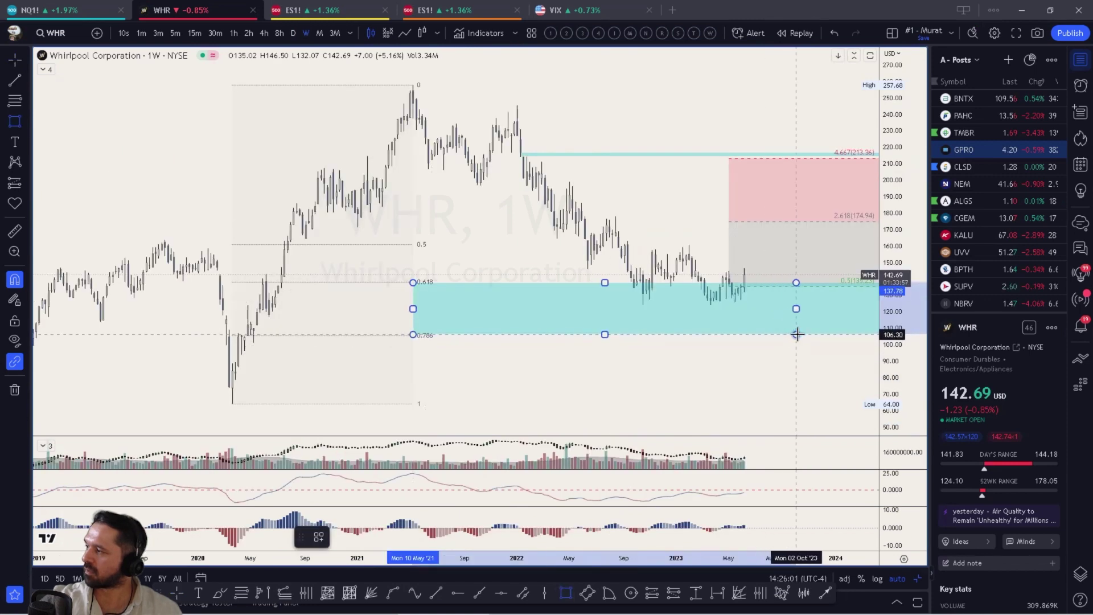
right_click(796, 334)
mouse_move(809, 344)
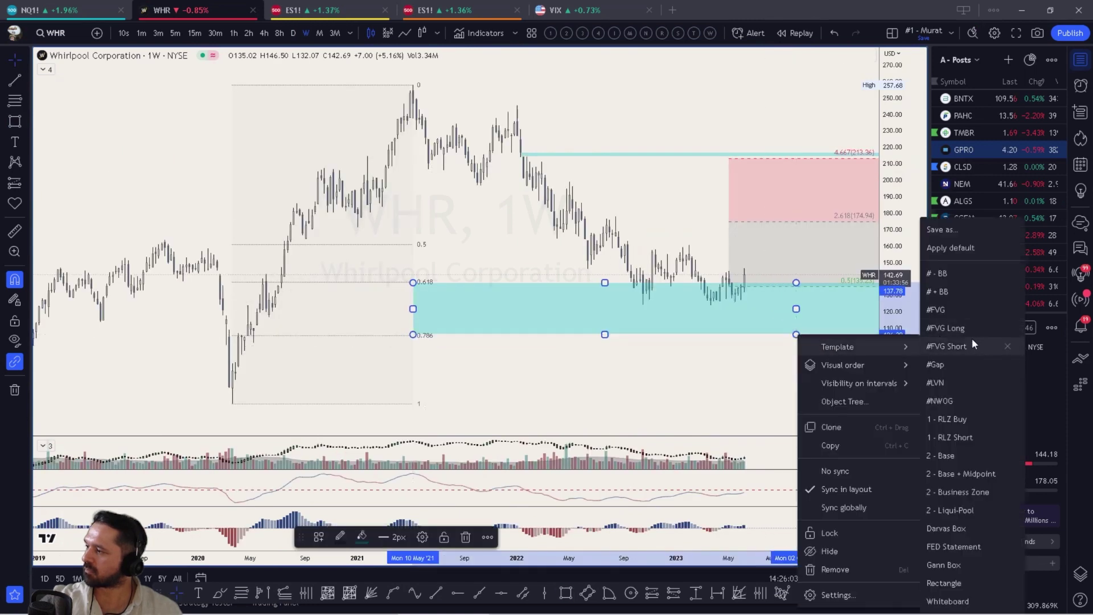
click(965, 418)
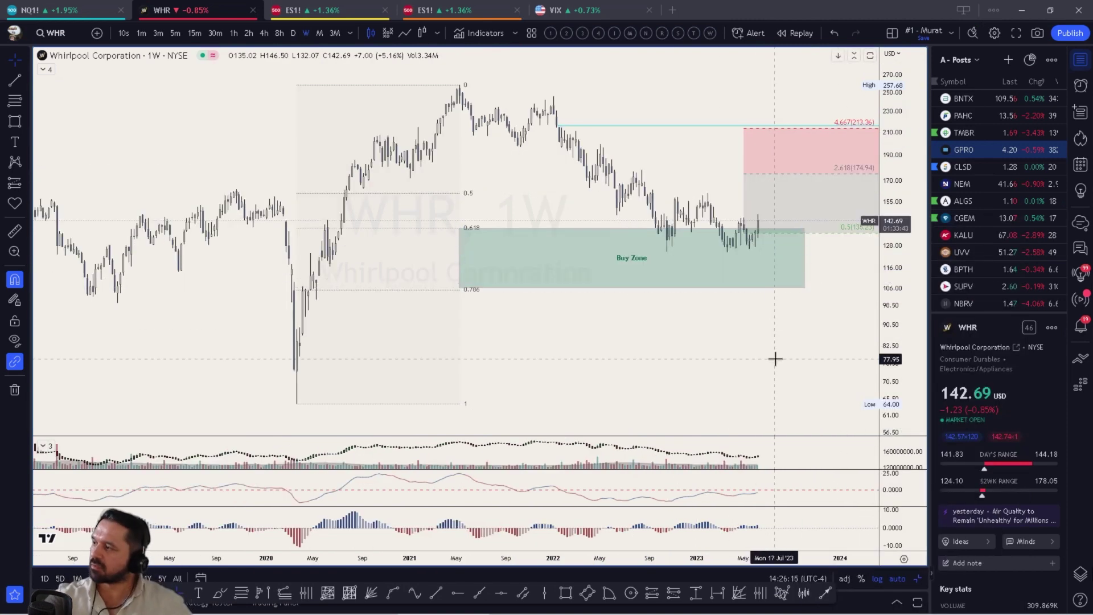
scroll(771, 348, up, 2)
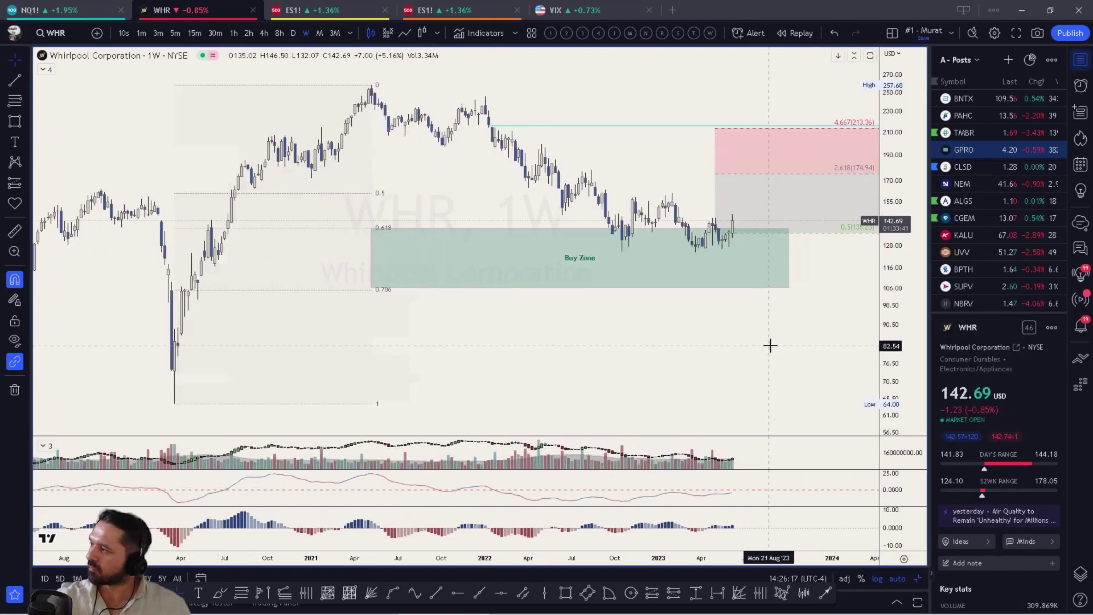
mouse_move(454, 614)
click(479, 592)
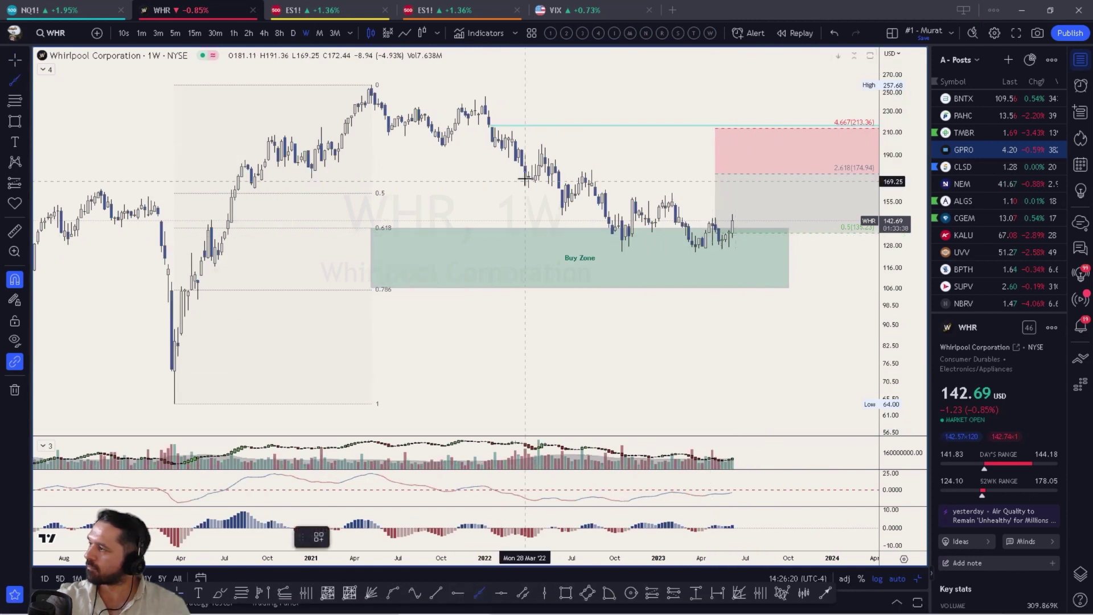
click(486, 91)
key(Escape)
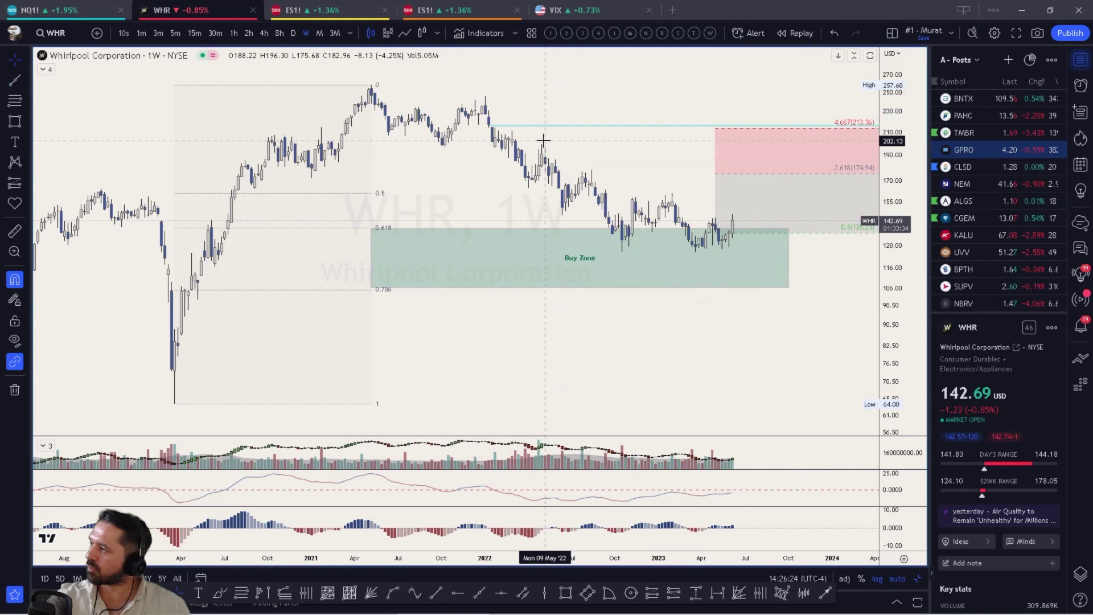
Draw a descending ray from the May 2021 high at 257.68 through the January 2022 high at 245.44.
click(472, 592)
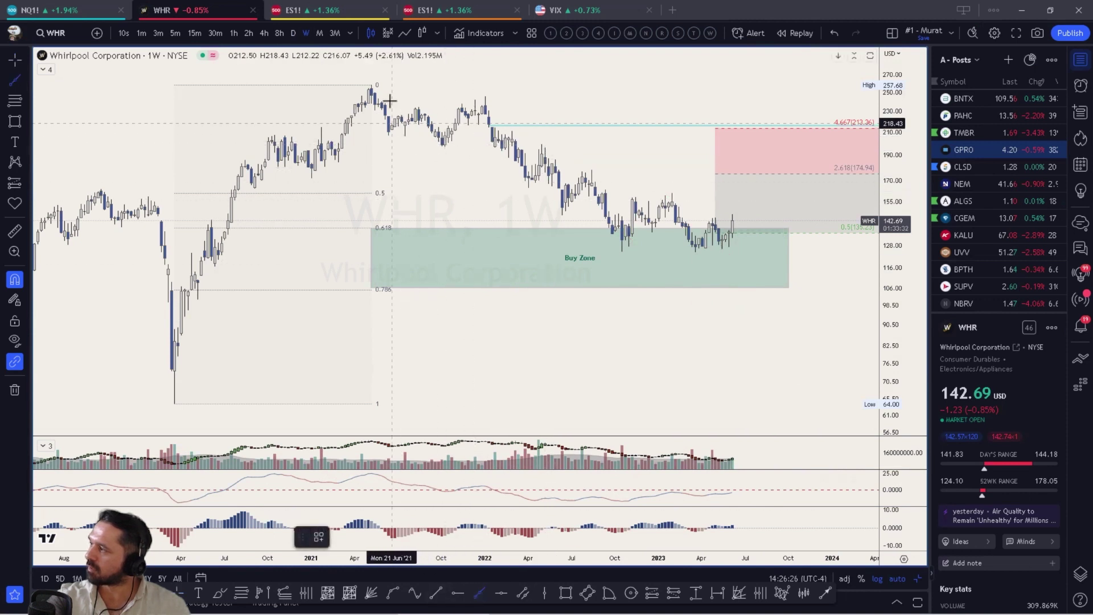
click(372, 85)
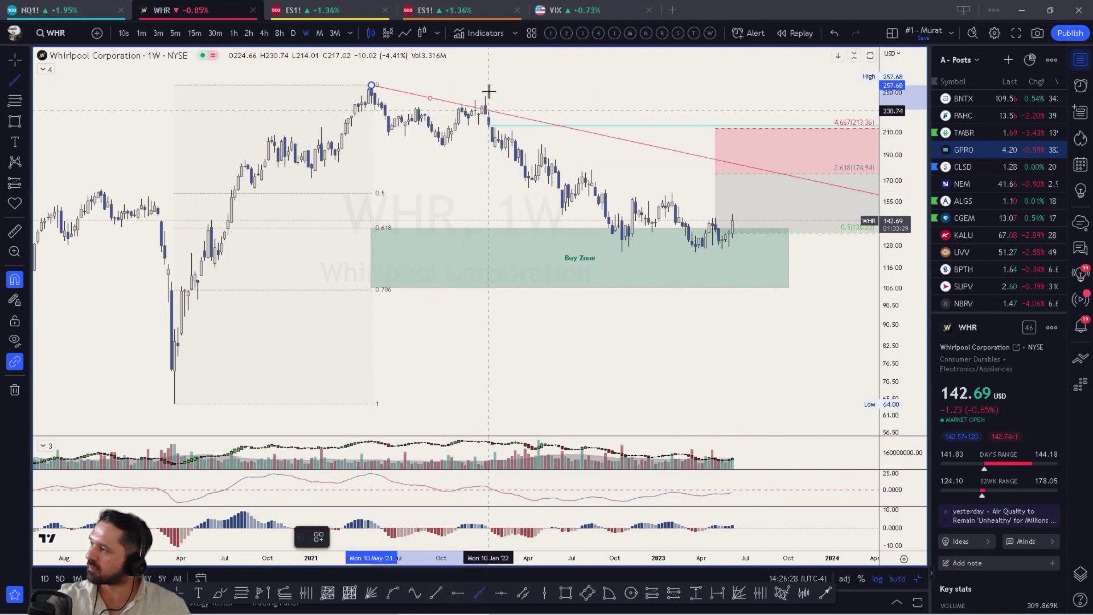
click(488, 94)
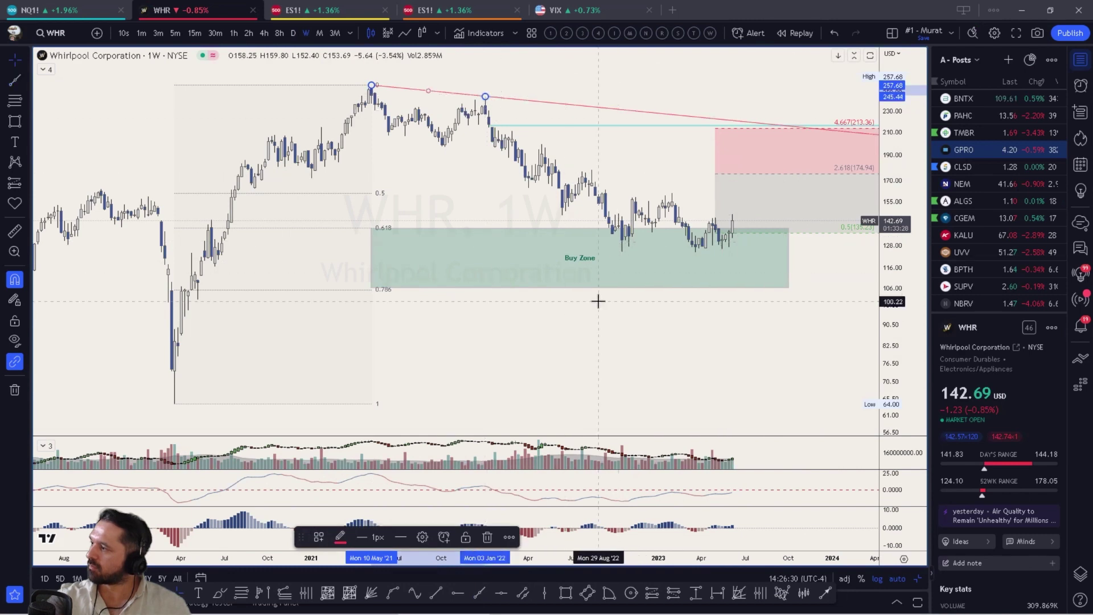
drag(735, 336, 683, 373)
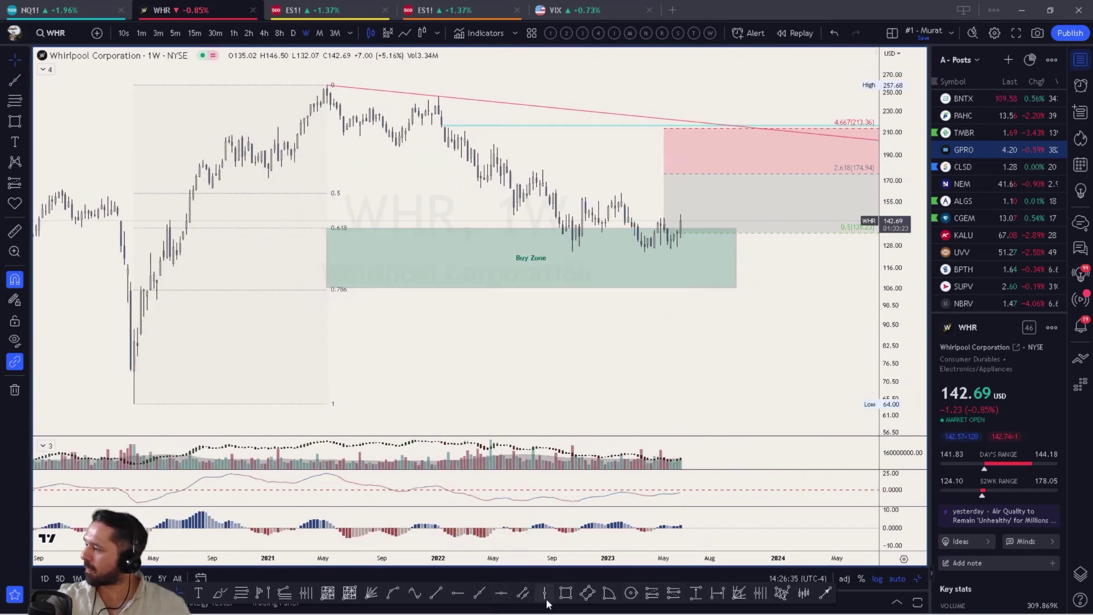
Add a sine line from the May 2021 high at 257.68 to the March 2023 low at 124.10 to project the price cycle.
click(414, 593)
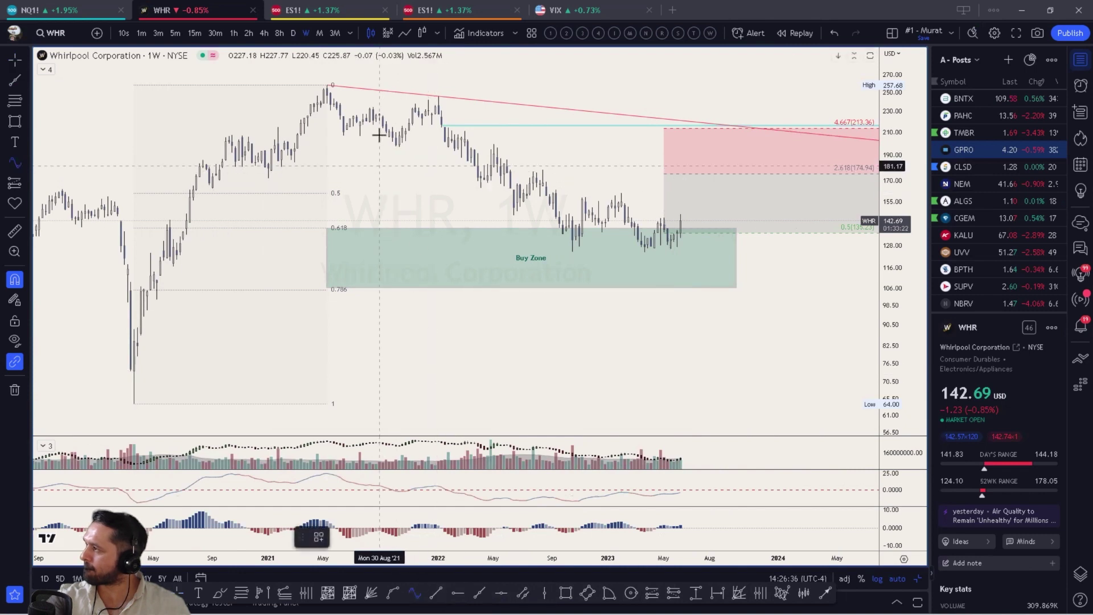
click(326, 86)
click(632, 254)
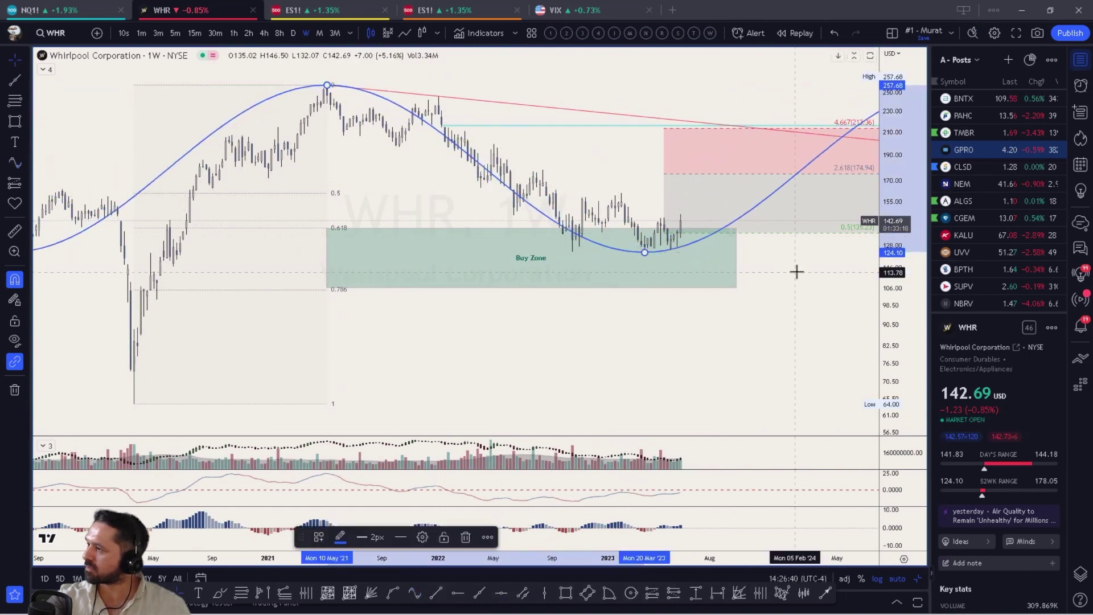
scroll(819, 273, down, 1)
drag(839, 276, 767, 273)
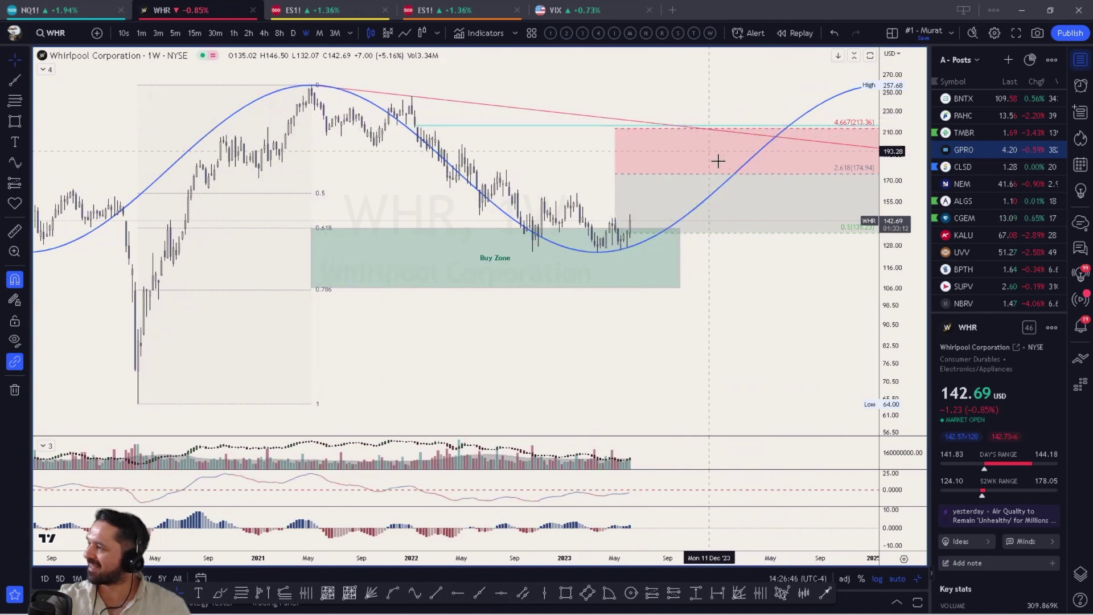
Draw a Fibonacci retracement of WHR's decline from the May 2021 high at 257.68 to the late-2022 low.
click(241, 592)
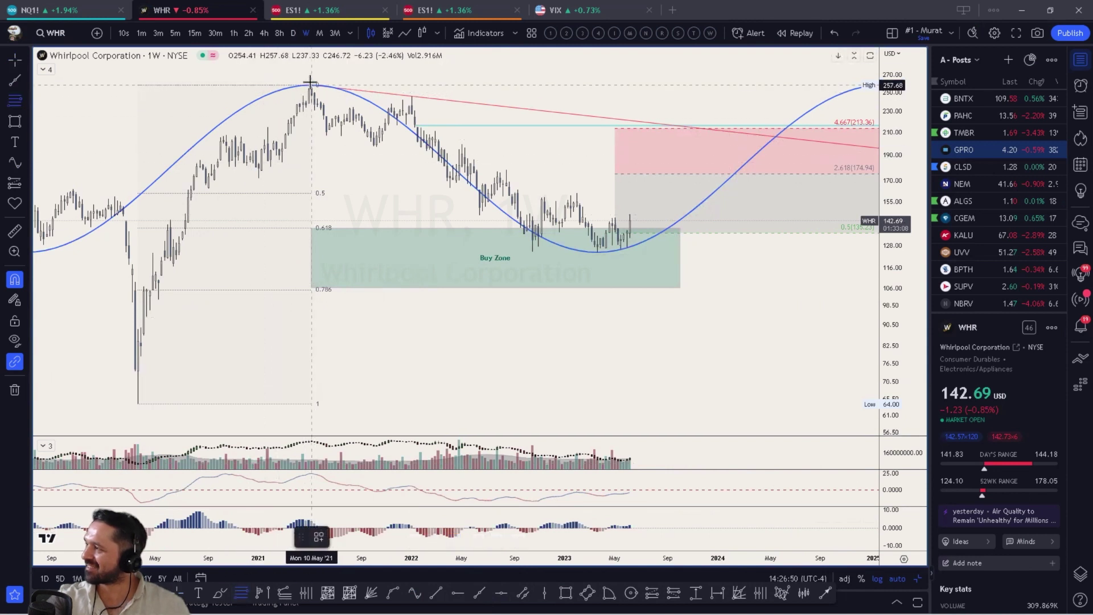
click(312, 85)
click(531, 254)
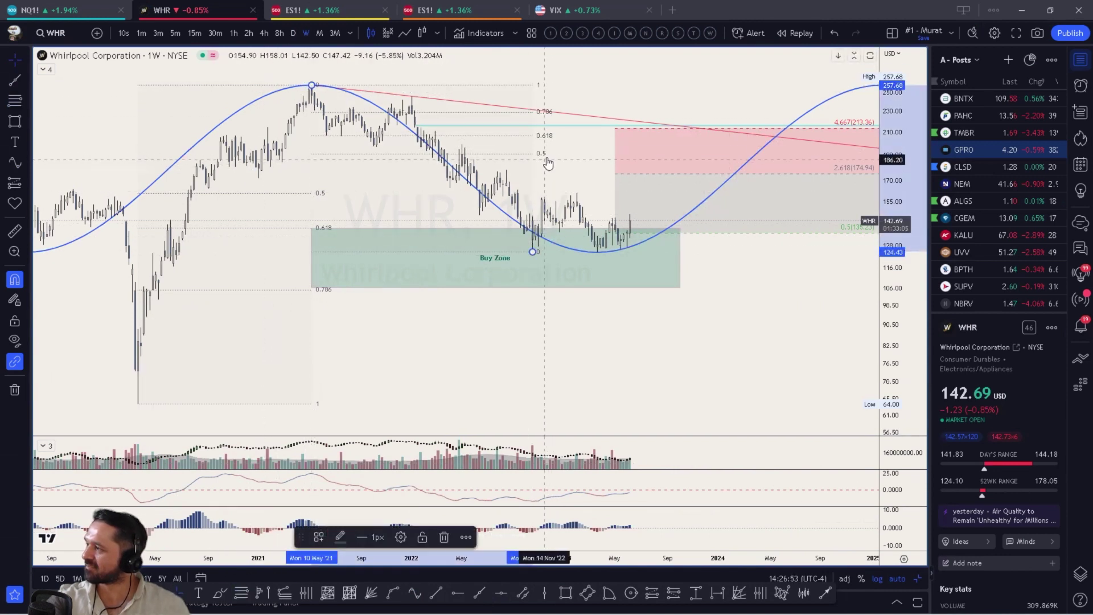
Draw a horizontal trend line at the decline's 0.5 retracement level, 189.94, from 7 November 2022 to about September 2024.
click(435, 593)
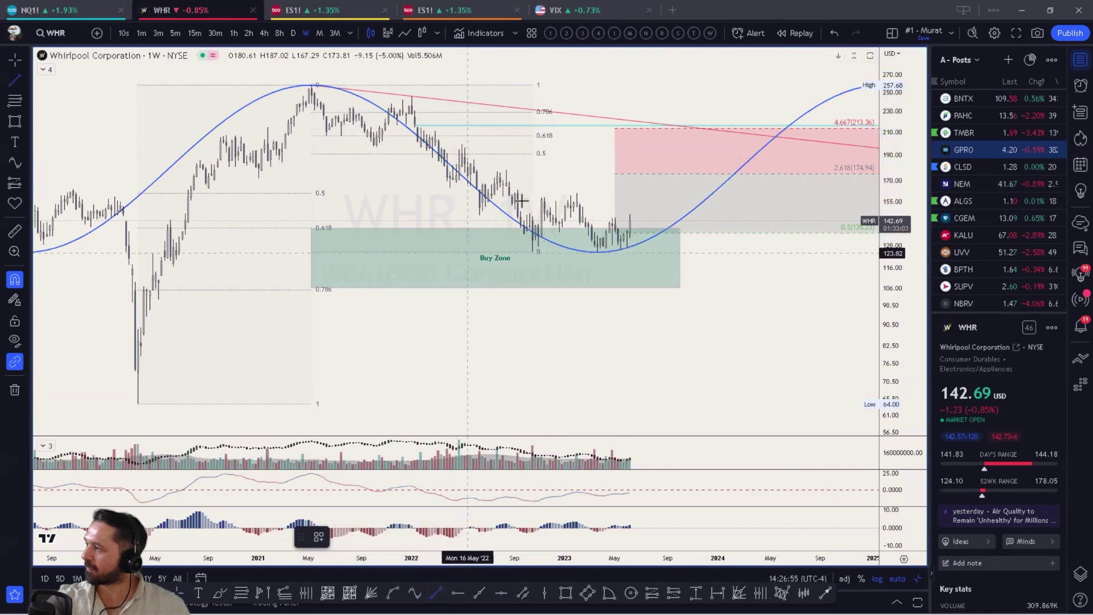
click(540, 155)
click(821, 155)
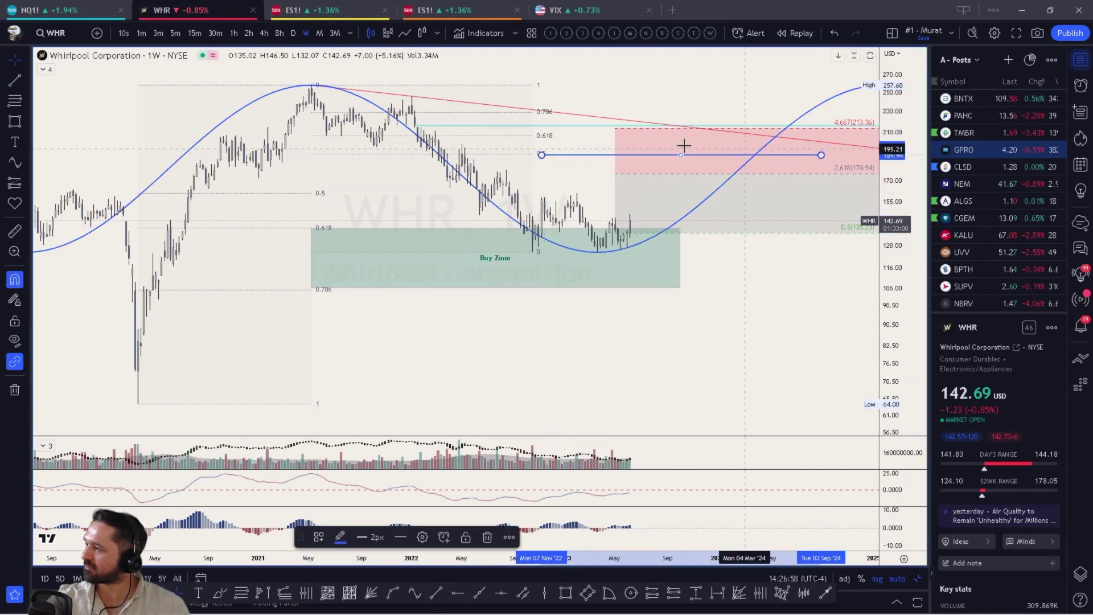
click(786, 294)
drag(786, 294, 766, 310)
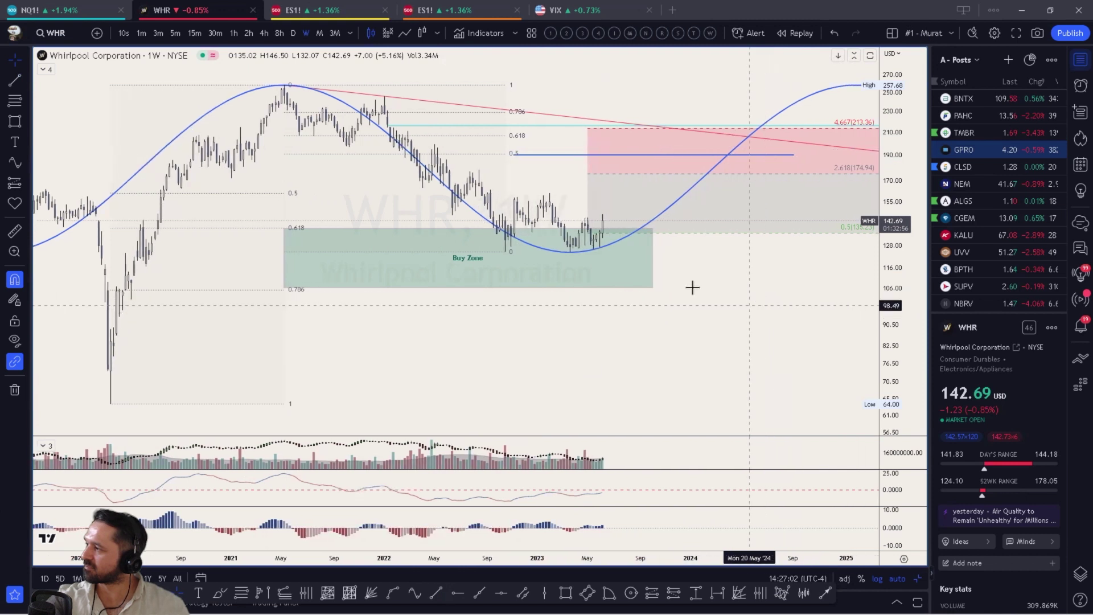